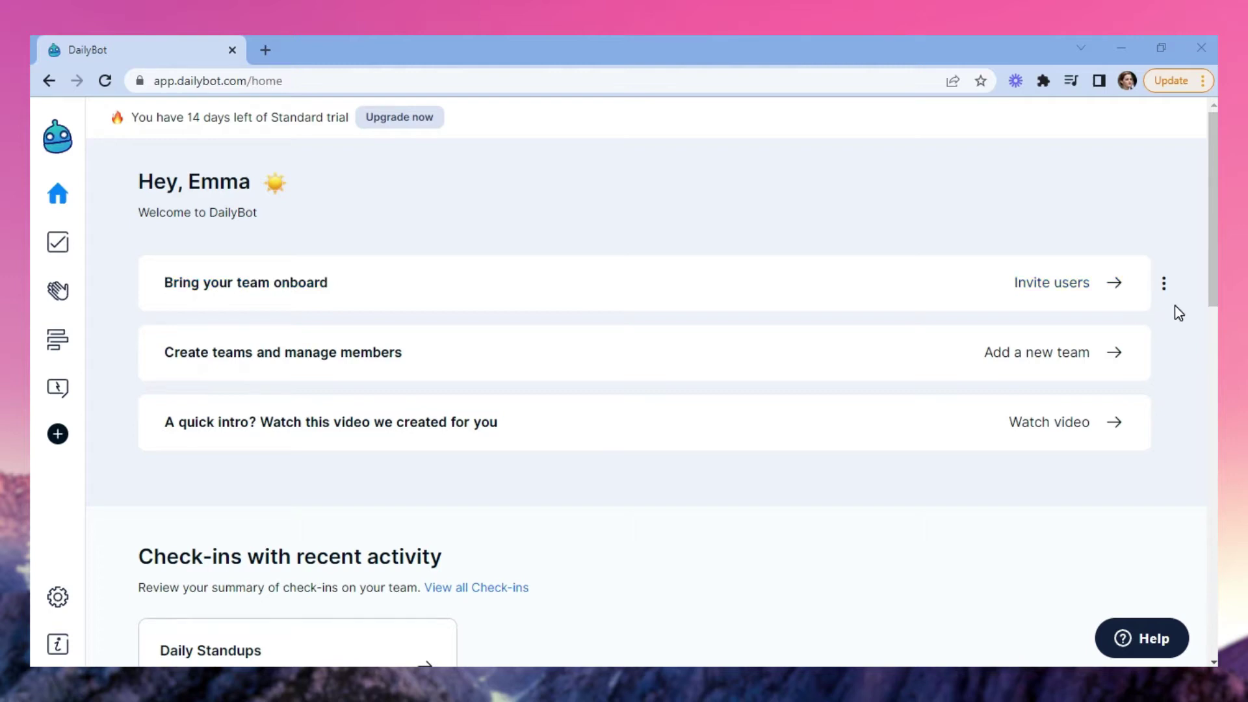
Step: Invite the suggested person as the fifth active member, then return to the home dashboard
click(1016, 286)
scroll(777, 314, down, 1)
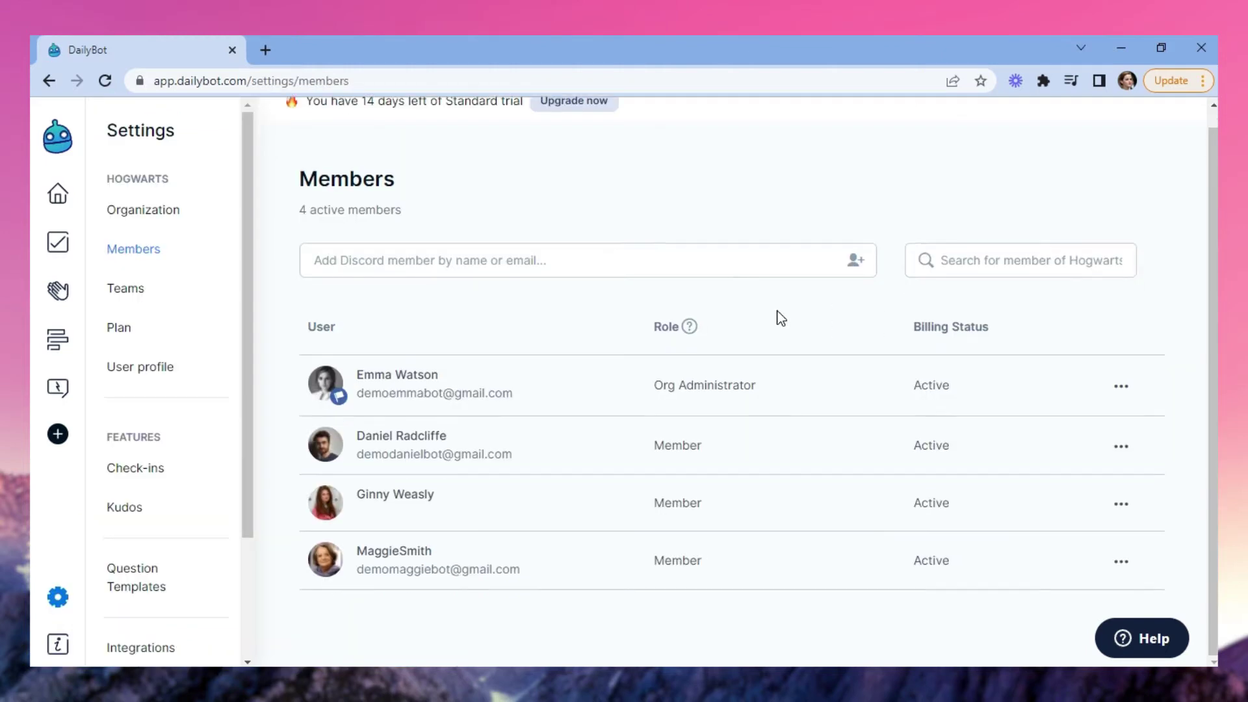
click(723, 319)
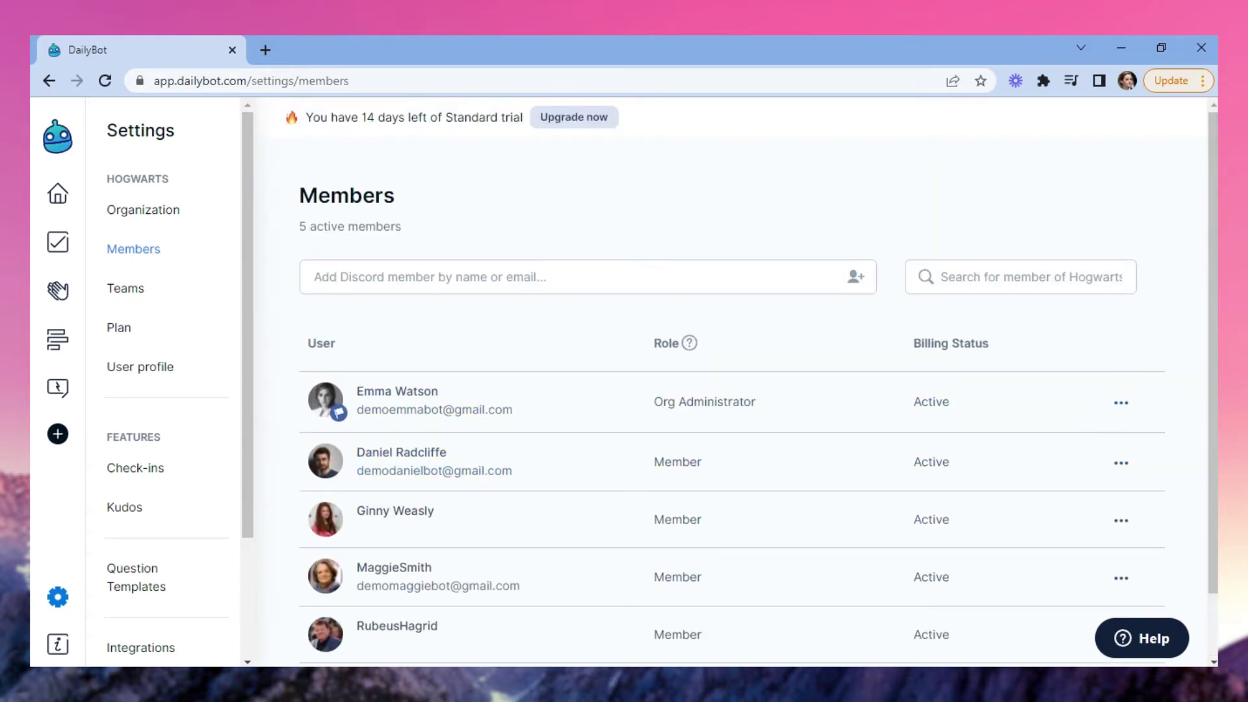
click(55, 201)
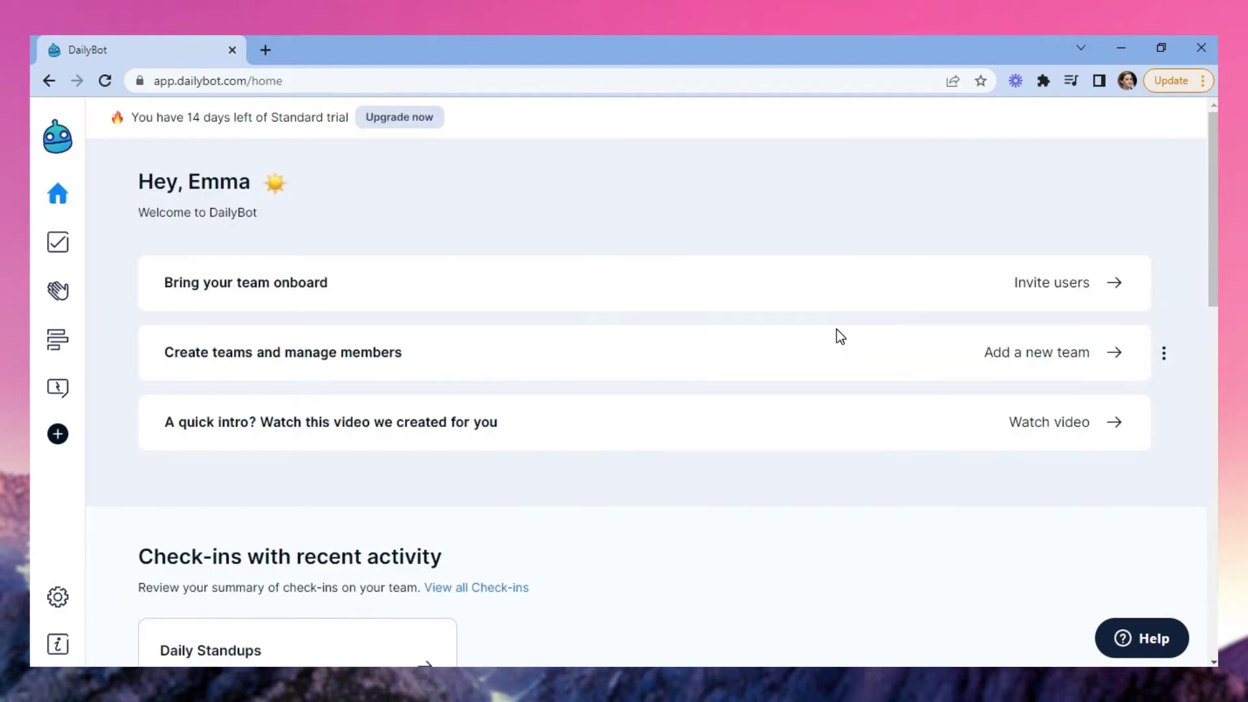
Step: Create a team named 'Financial' with one picked member and 'Include me in the team' switched off
click(989, 353)
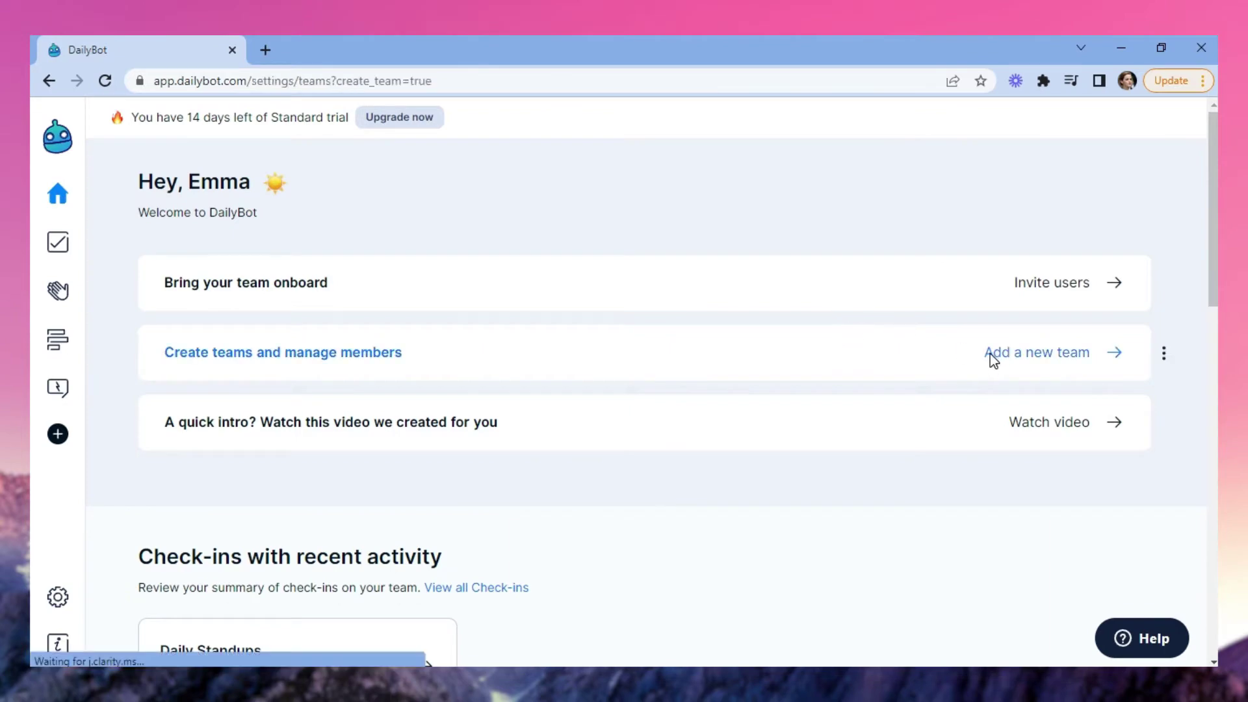
click(726, 267)
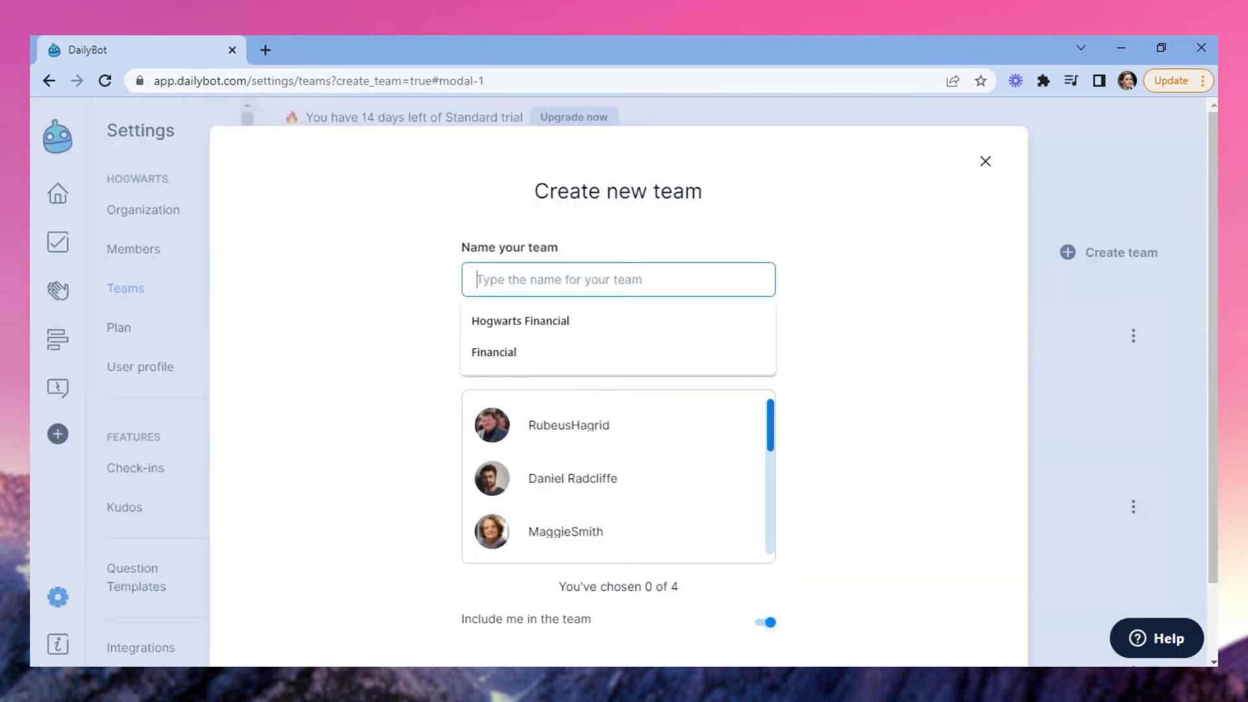
click(593, 353)
click(594, 359)
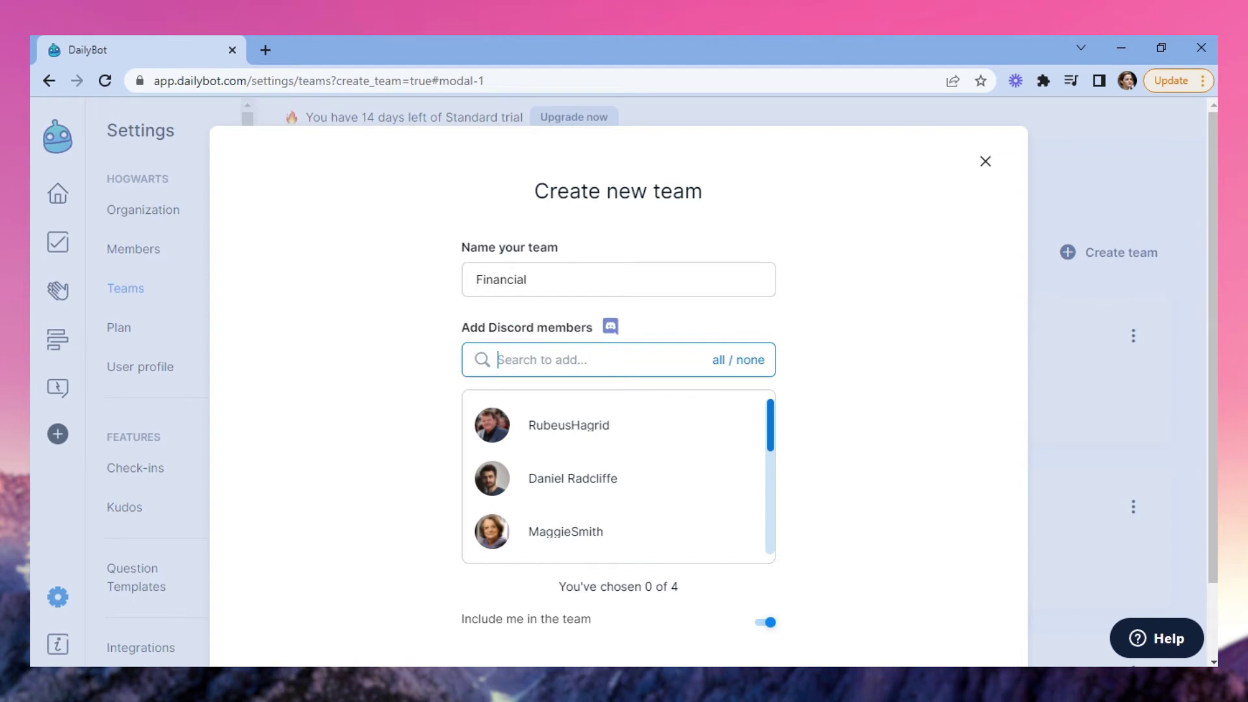
click(593, 530)
scroll(644, 464, down, 3)
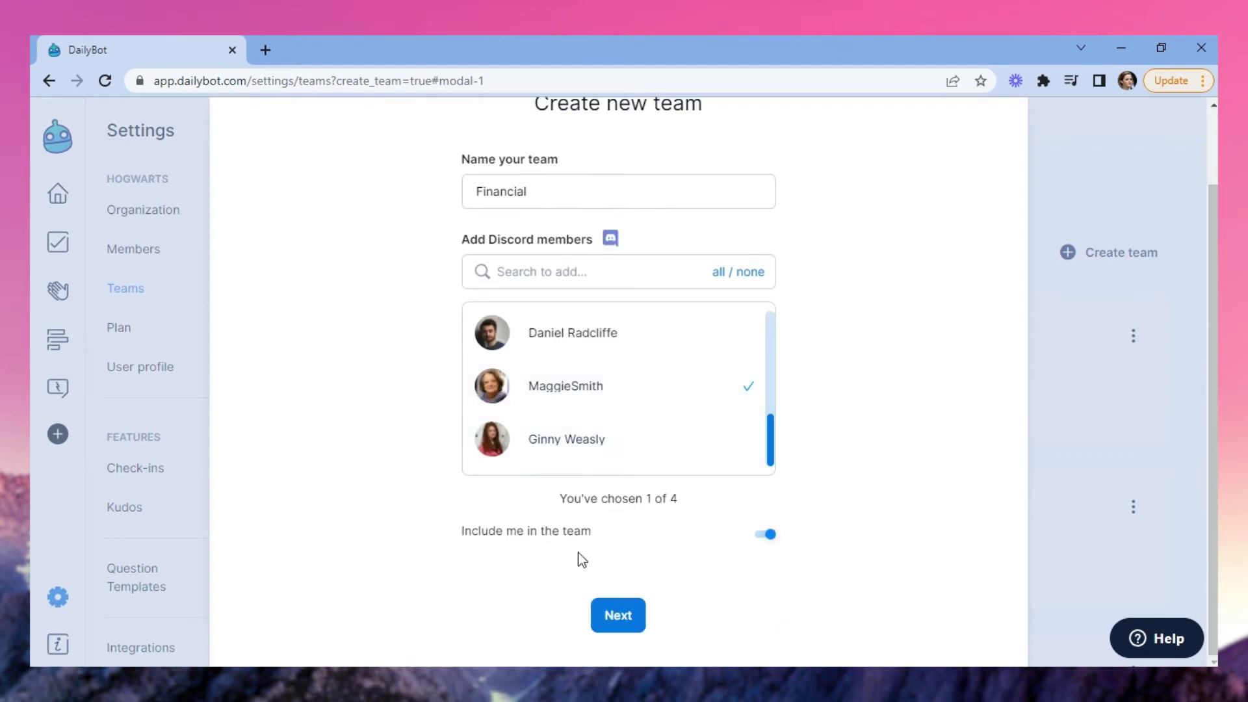
click(530, 536)
click(620, 615)
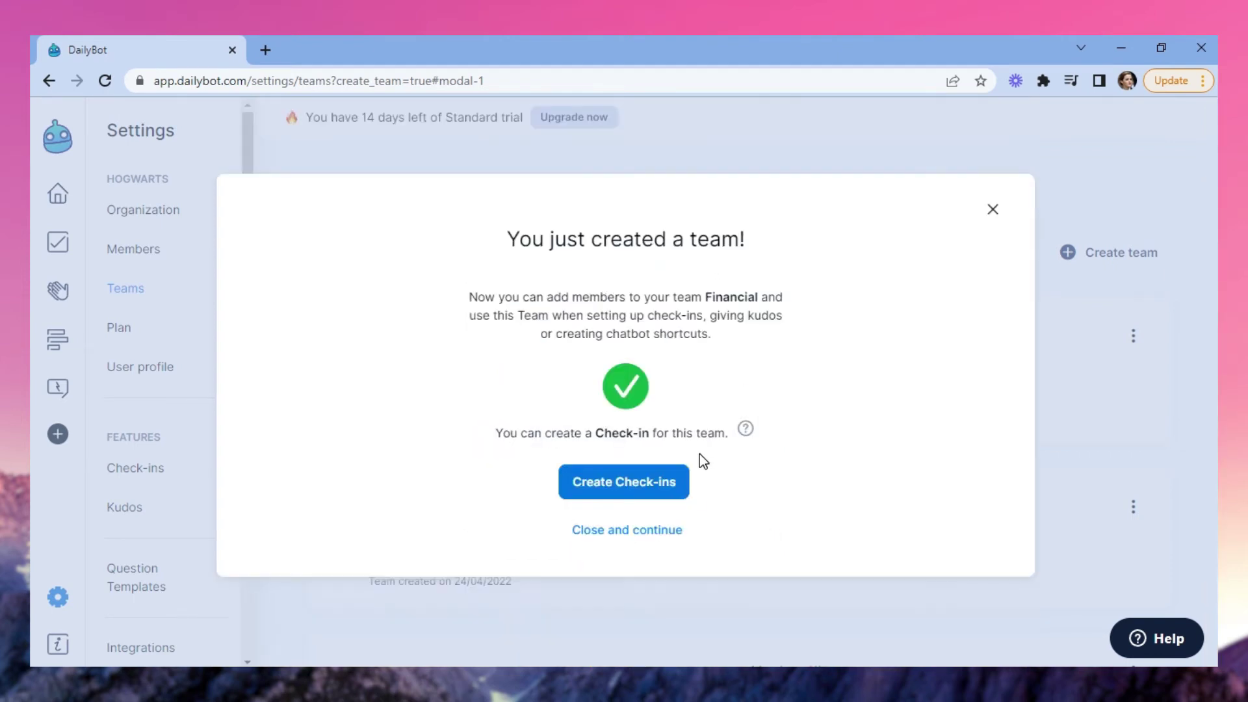
click(664, 536)
scroll(817, 305, down, 3)
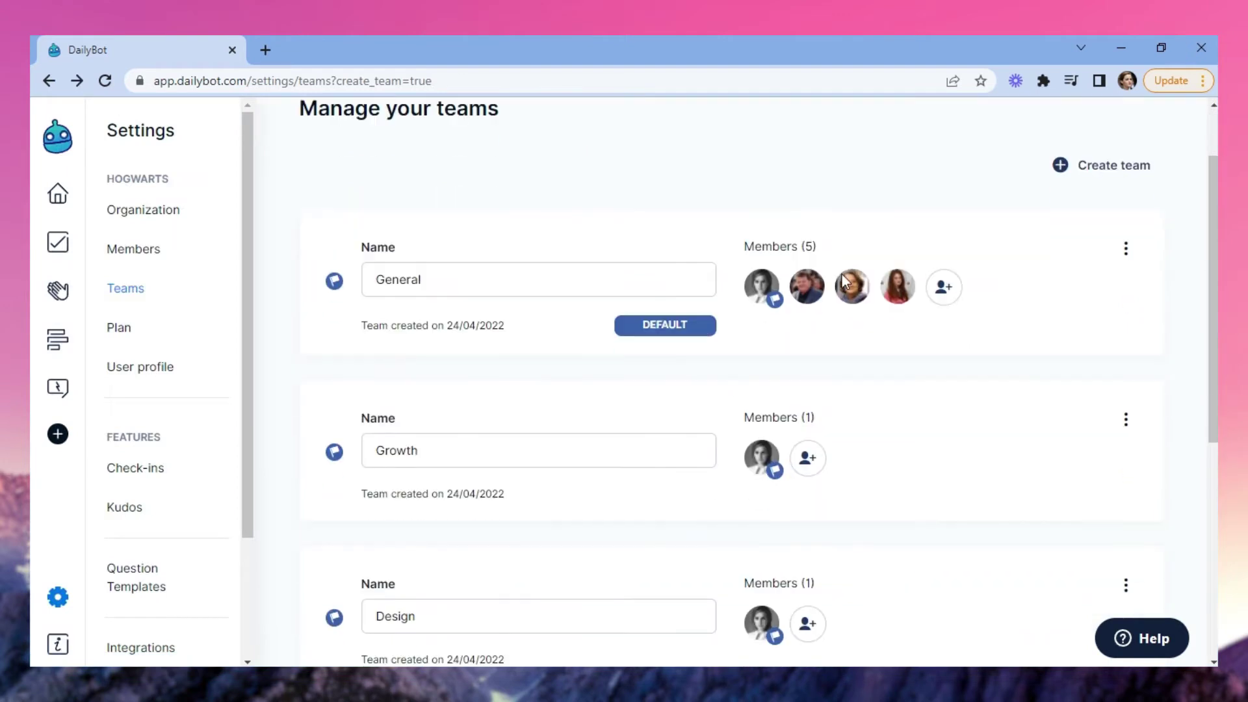
Step: Add a second member to the Growth team and close its members window
click(808, 370)
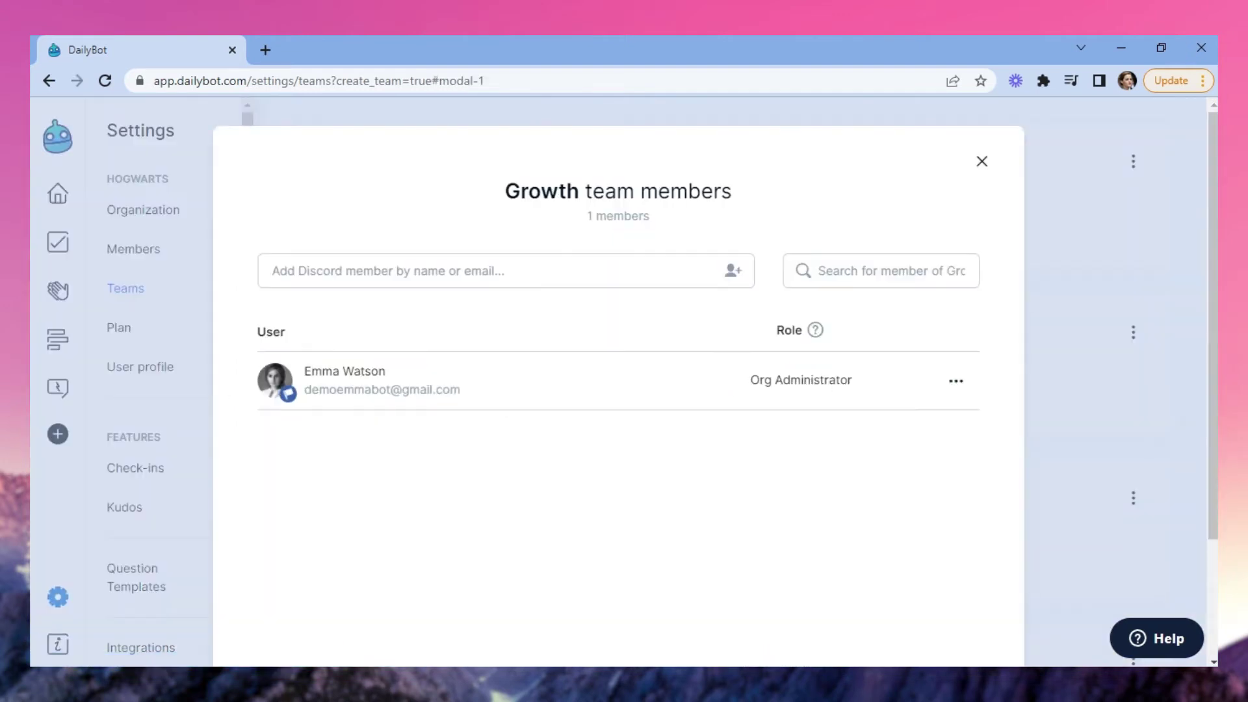
scroll(514, 426, down, 1)
click(514, 430)
scroll(905, 357, down, 2)
scroll(890, 516, up, 3)
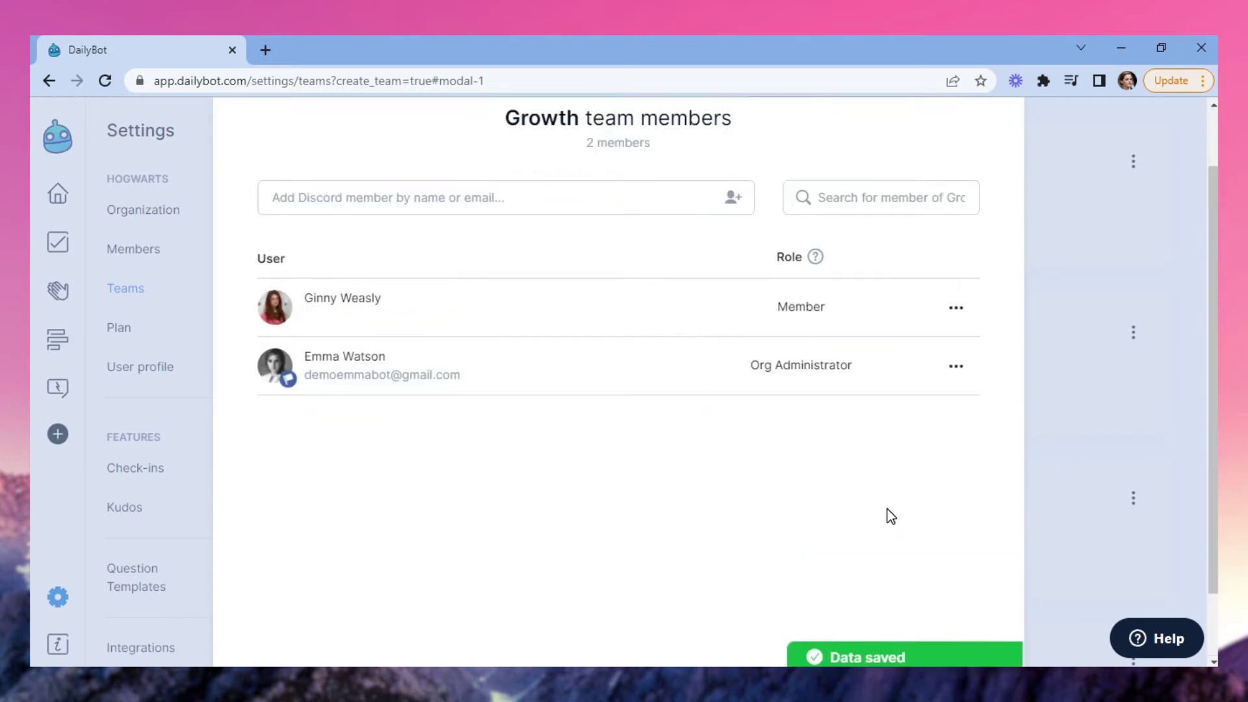
click(988, 173)
Step: Add a member to the Design team, cancel removing them, and close the window
scroll(961, 386, down, 3)
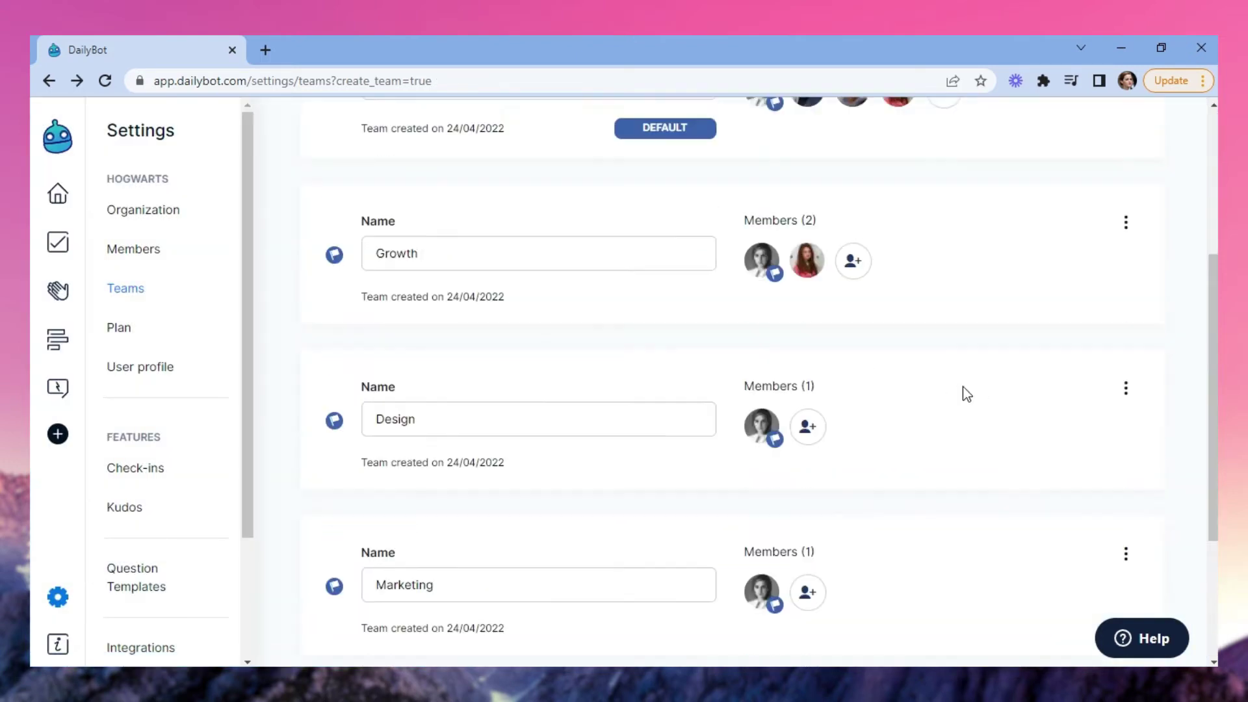
click(804, 360)
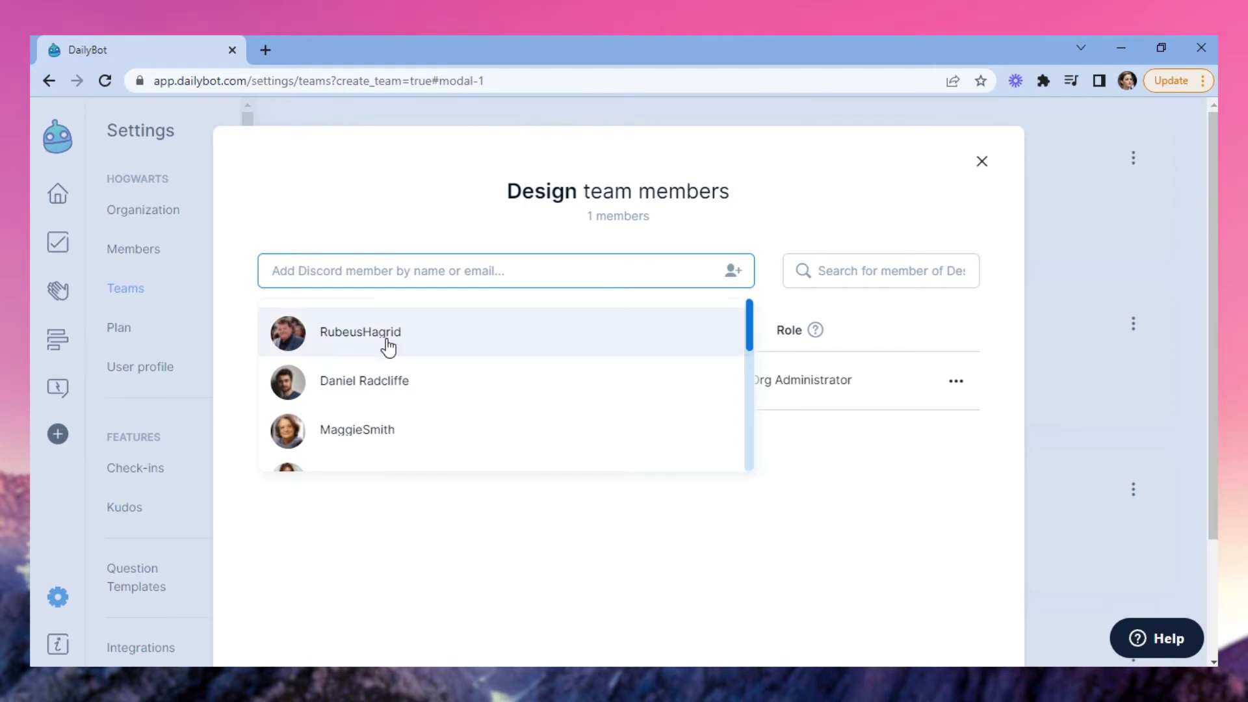
scroll(393, 416, down, 2)
scroll(406, 401, up, 2)
click(408, 400)
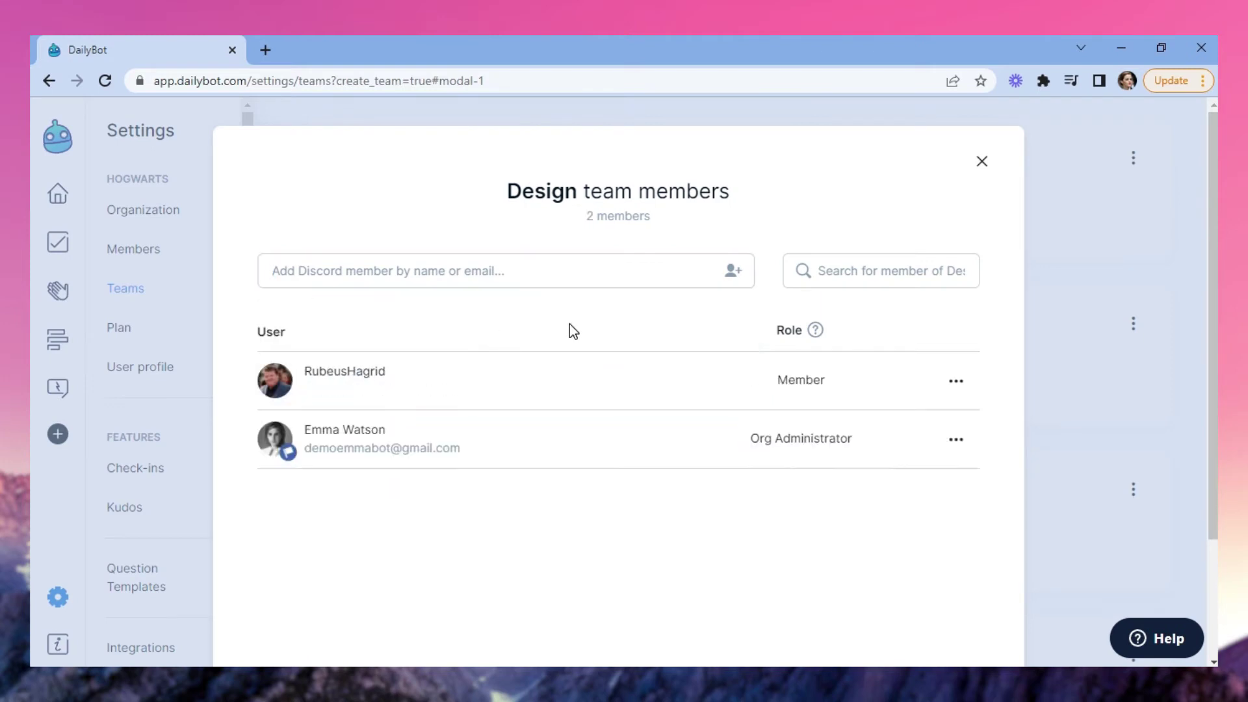
click(956, 382)
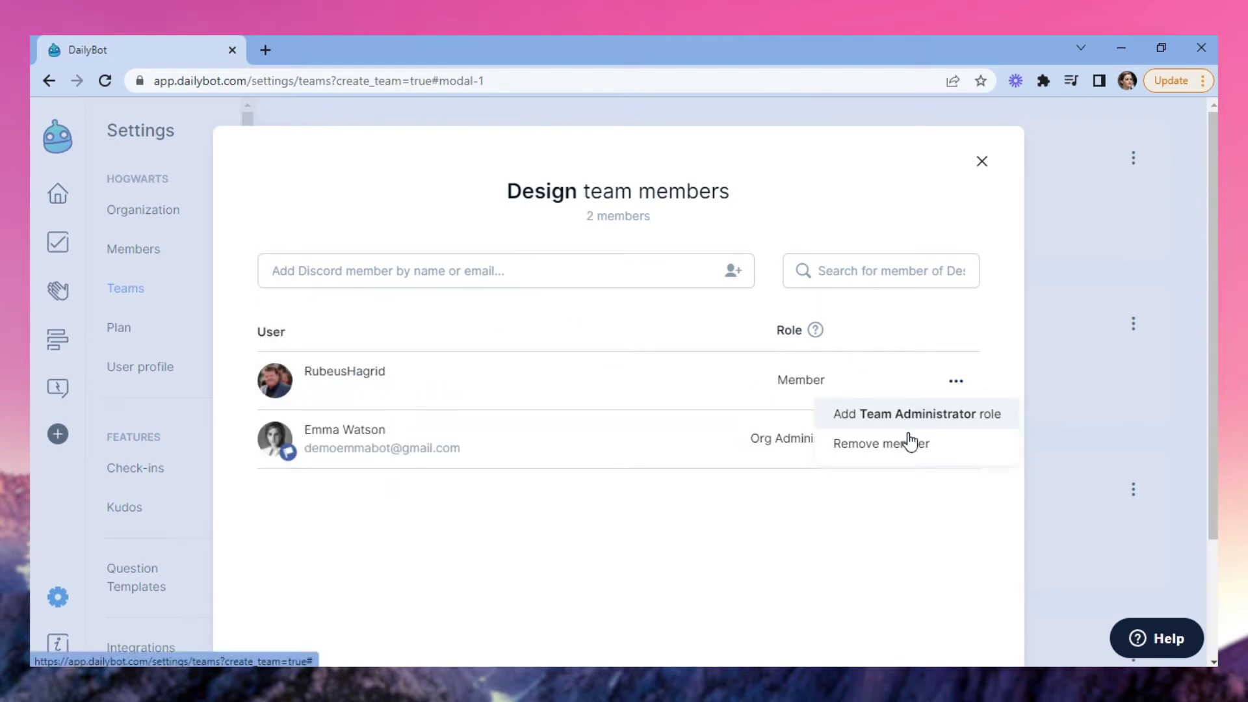
click(884, 447)
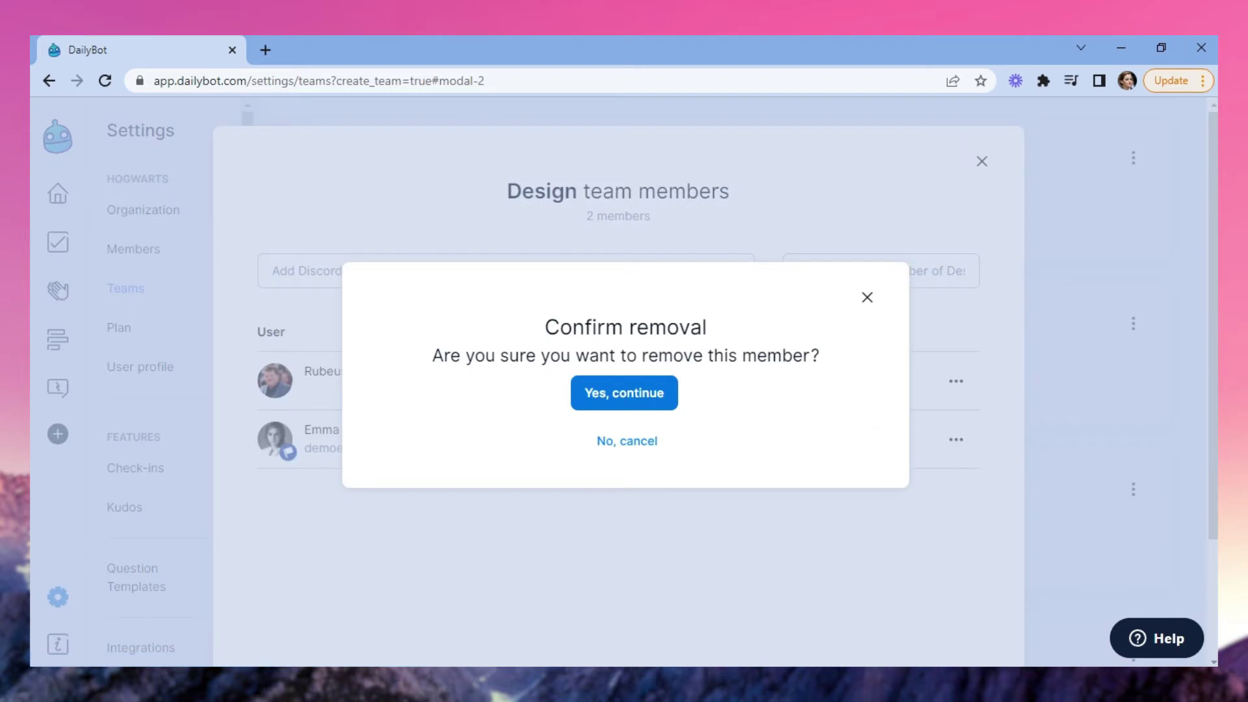
click(627, 442)
click(982, 161)
scroll(634, 294, up, 5)
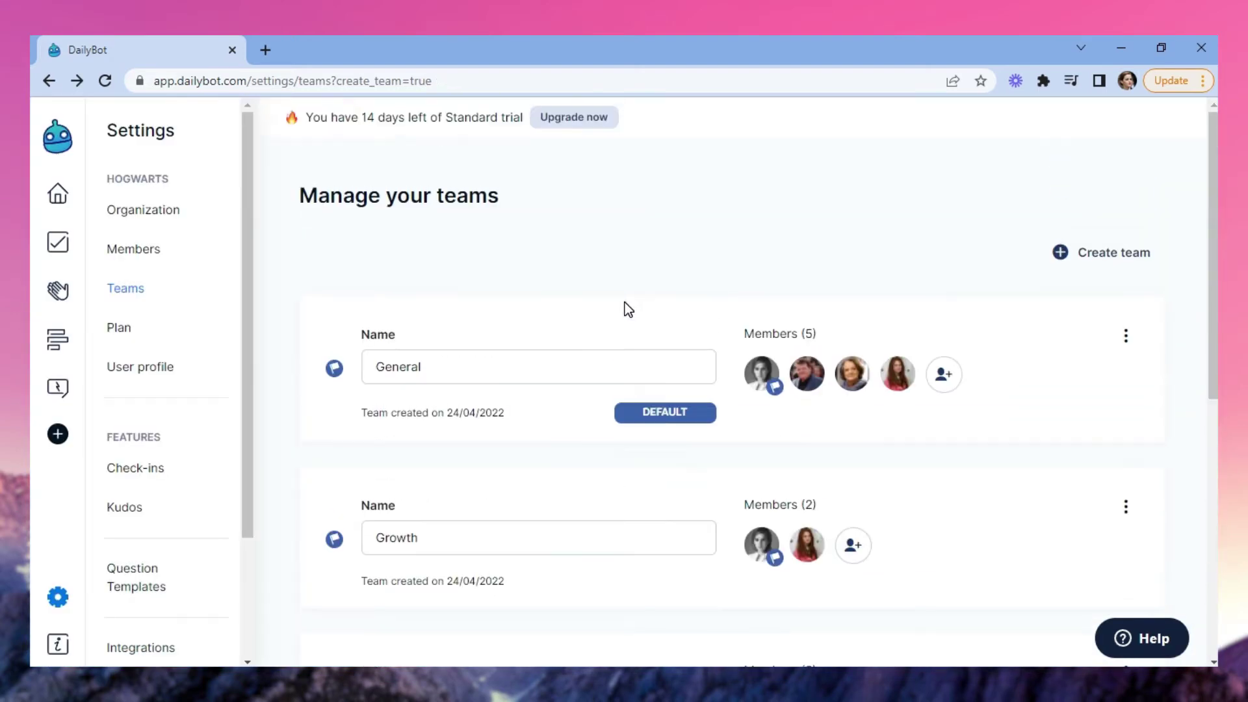
Step: Play and close the quick intro video on Home, then go to the Check-ins page
click(60, 195)
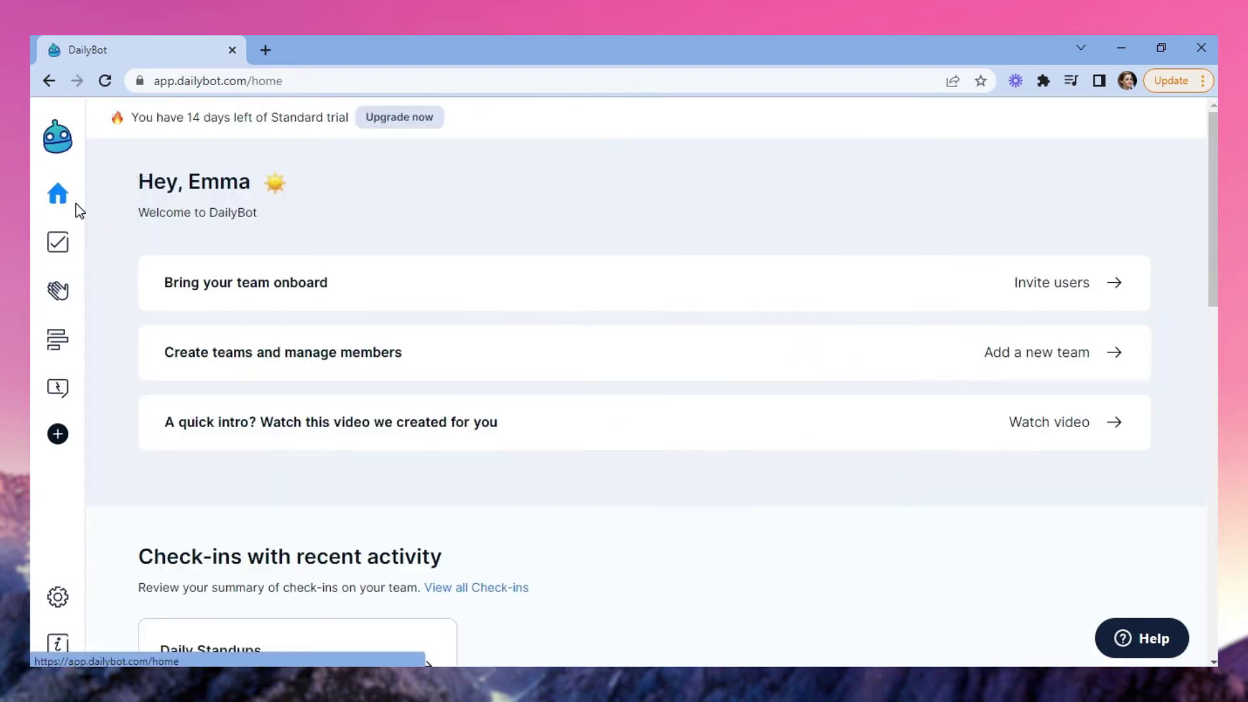
click(315, 423)
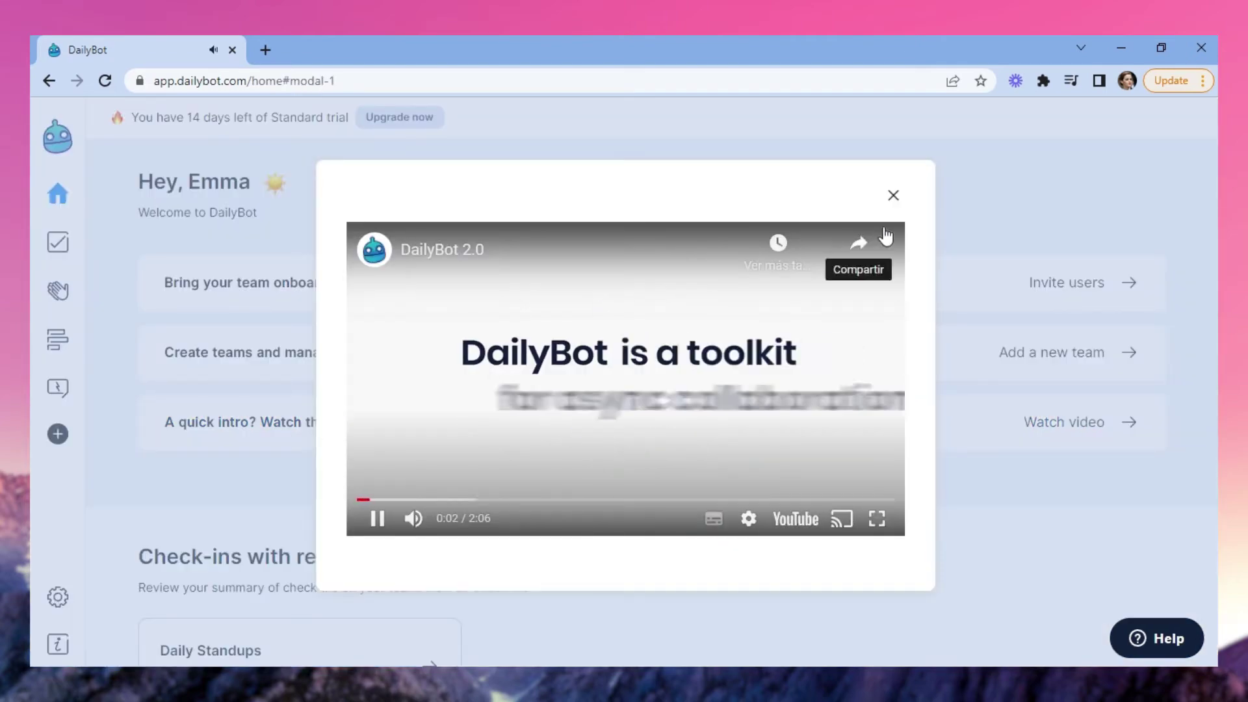
click(896, 196)
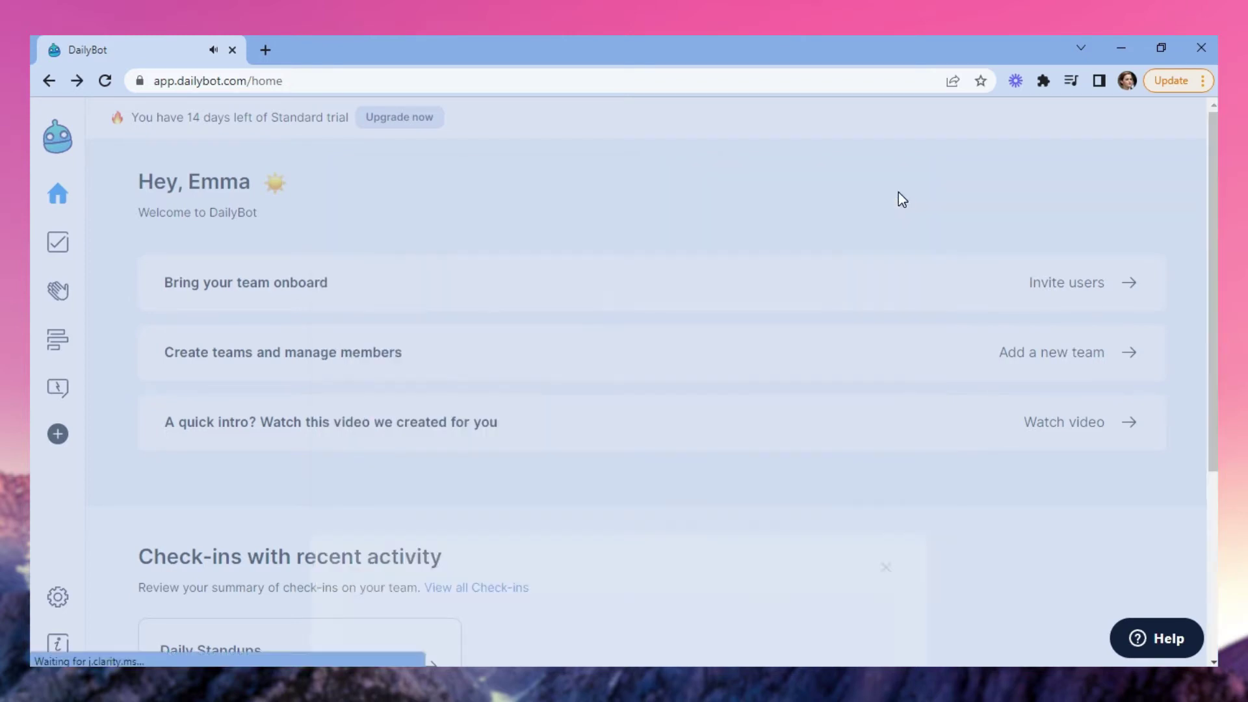
click(60, 253)
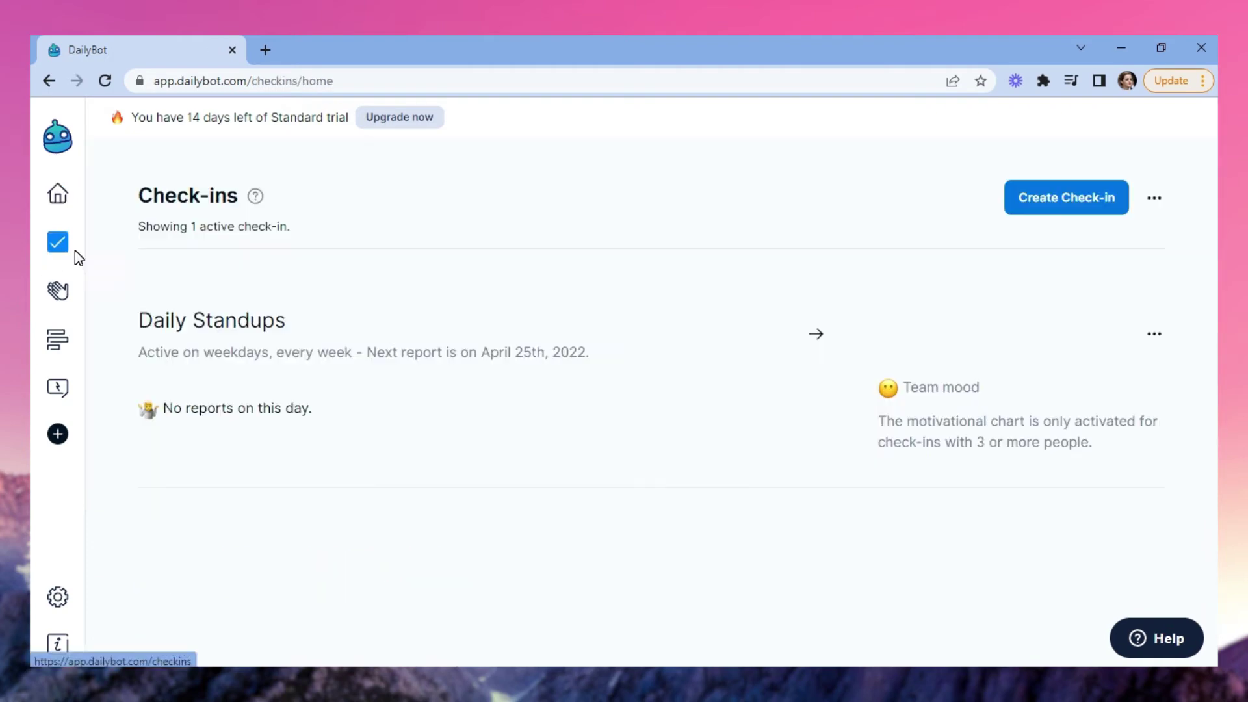
Step: Open the Daily Standups report for April 24, 2022 and scroll through its responses
click(371, 357)
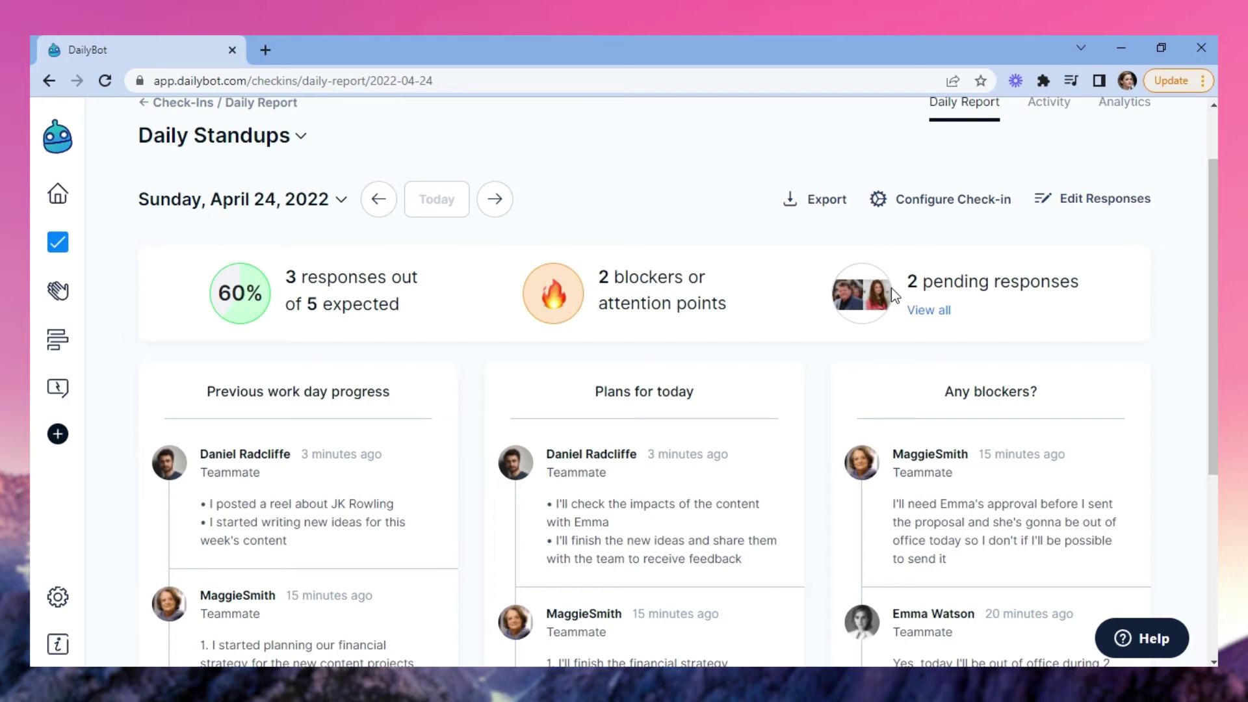
scroll(1086, 282, down, 3)
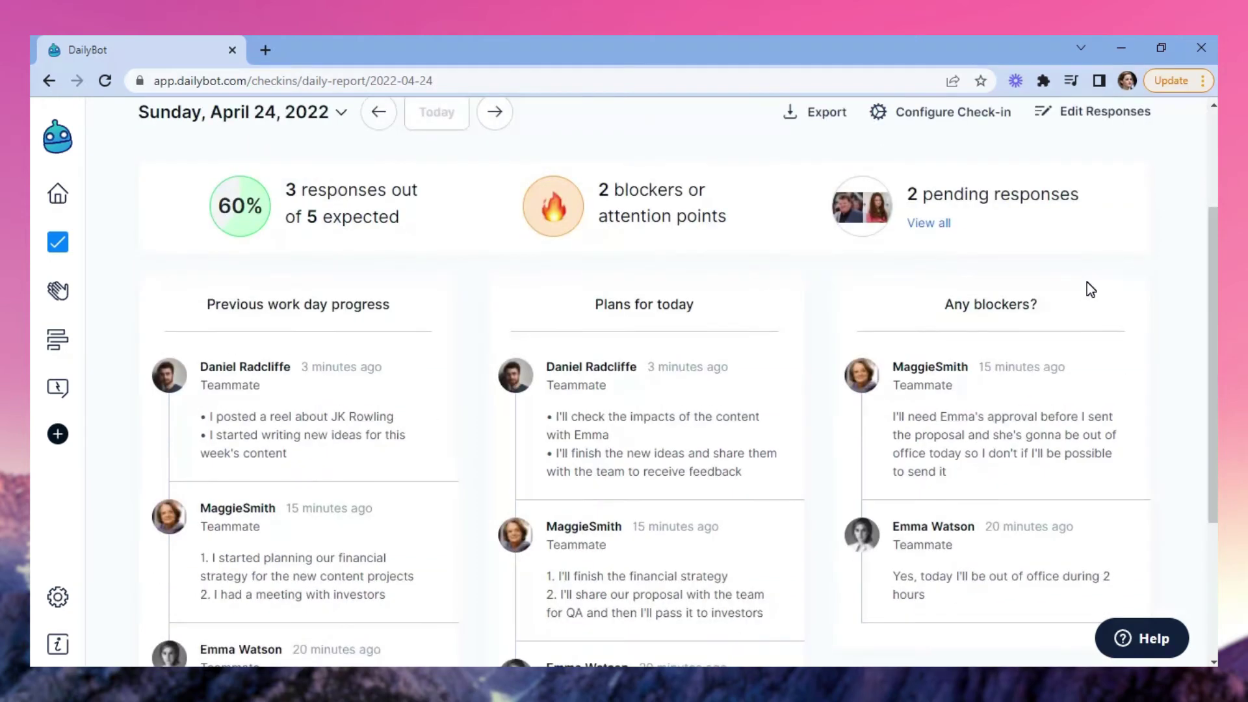
scroll(1090, 290, down, 1)
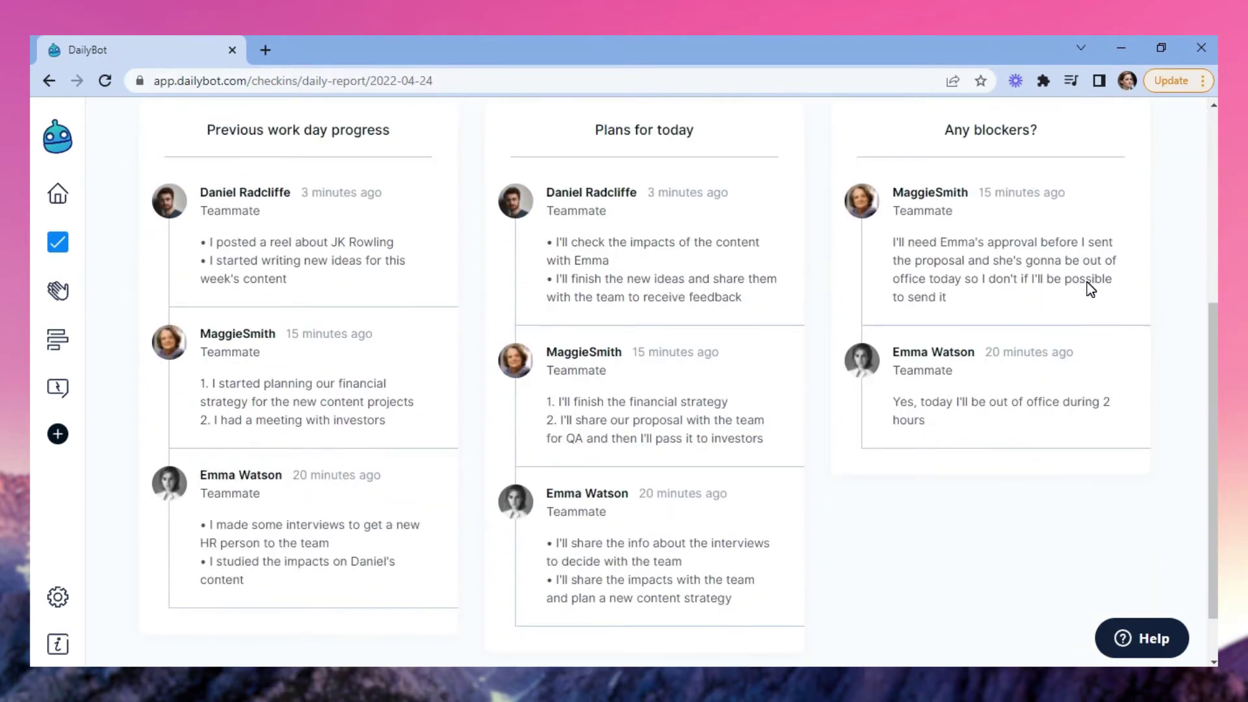
scroll(1087, 284, up, 5)
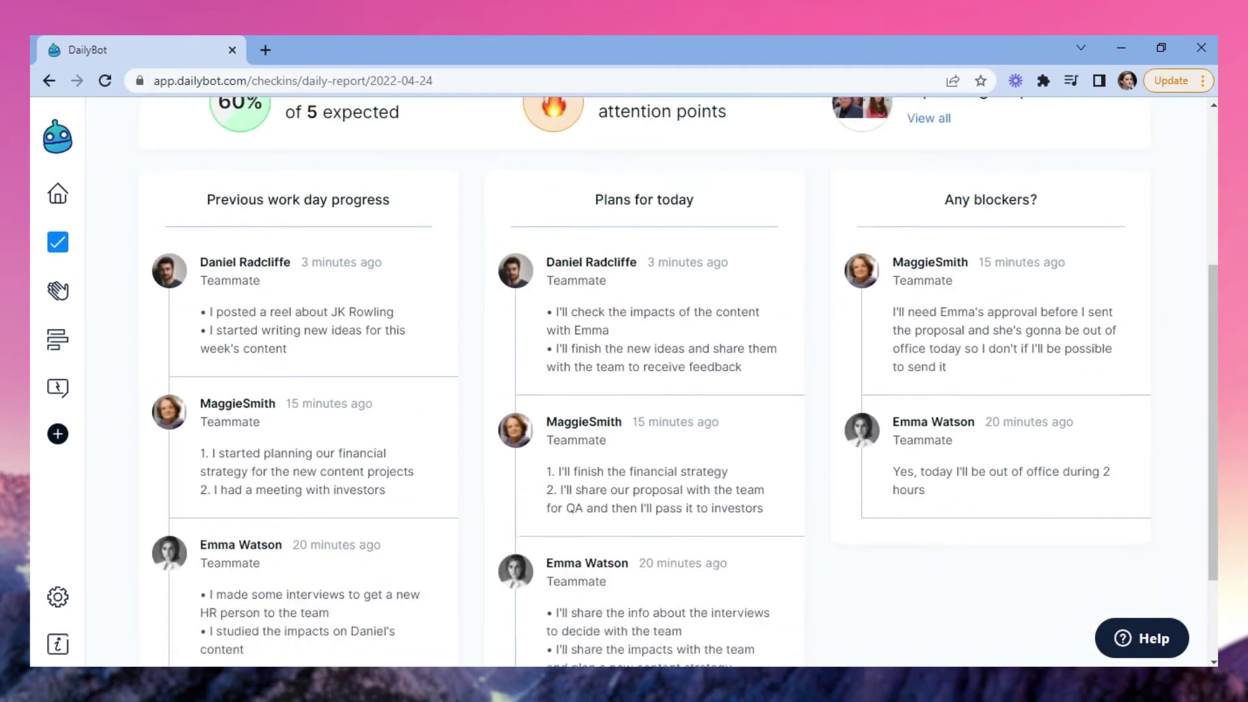
Step: Switch to the Activity feed and clear, then restore, all question filters
click(1046, 203)
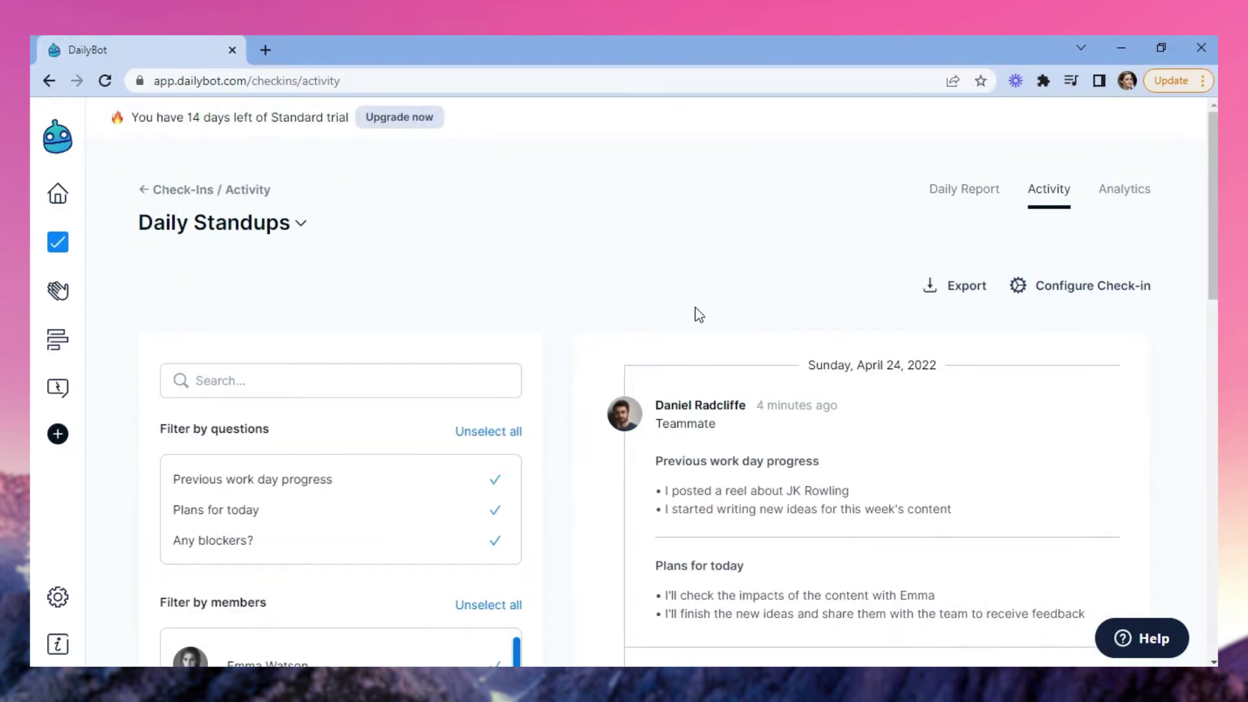
scroll(568, 323, down, 1)
click(495, 347)
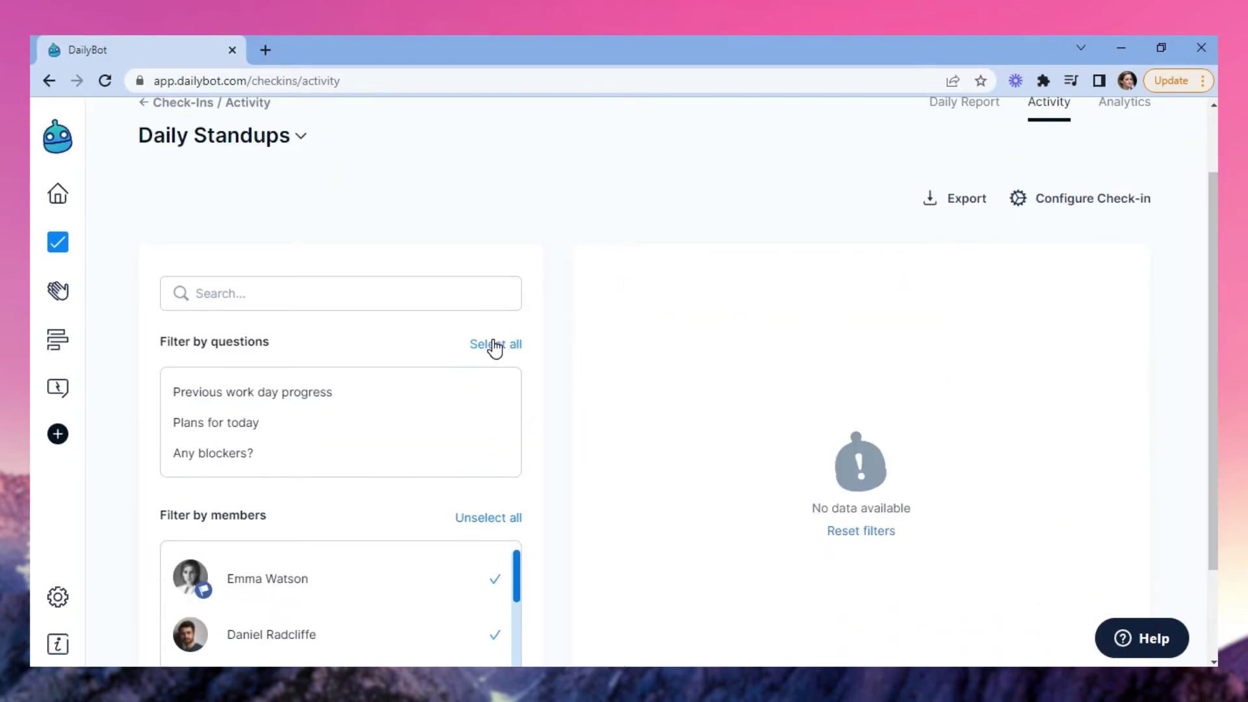
scroll(507, 538, down, 2)
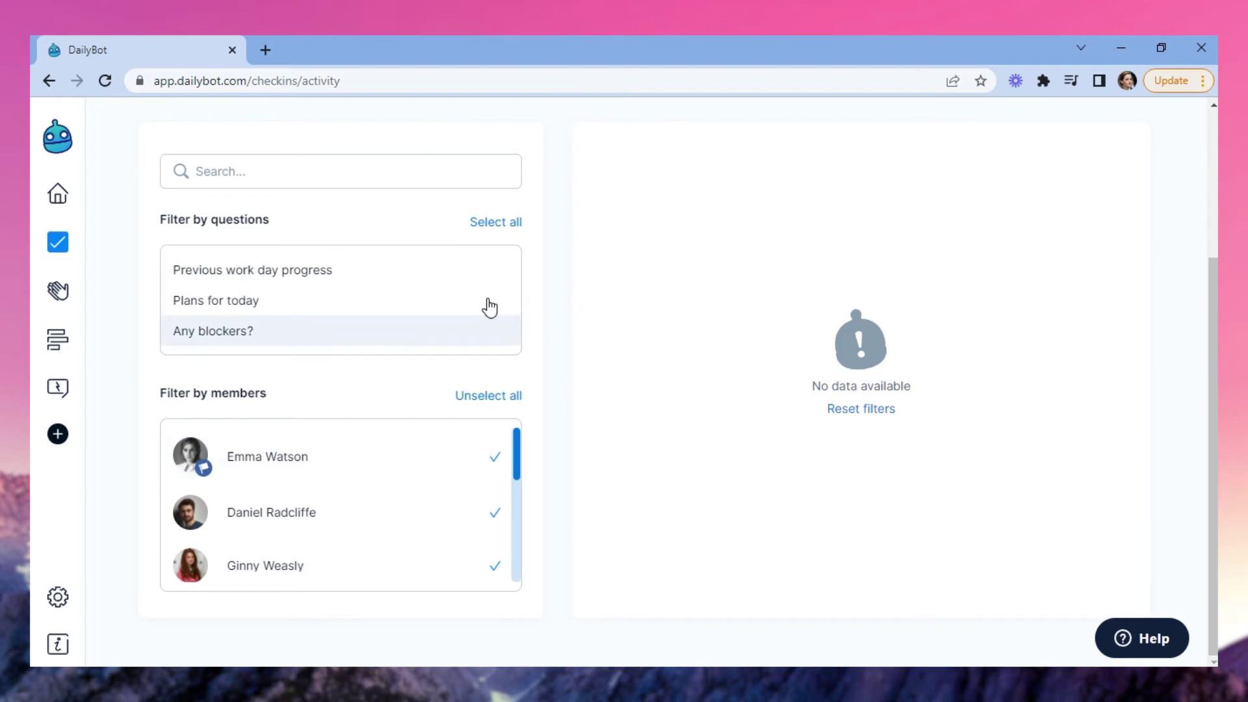
click(496, 222)
Step: Toggle Emma Watson and Daniel Radcliffe in the member filter, then select all members
click(495, 462)
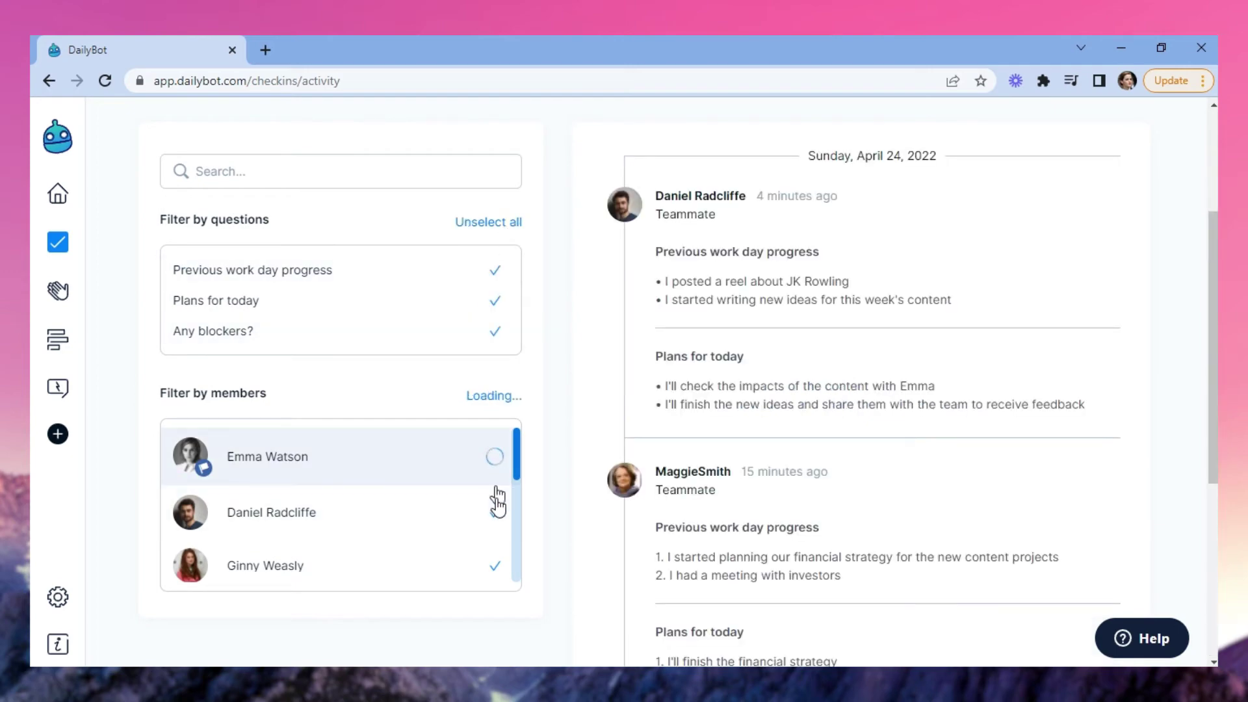
click(496, 519)
scroll(845, 364, down, 5)
scroll(733, 390, up, 5)
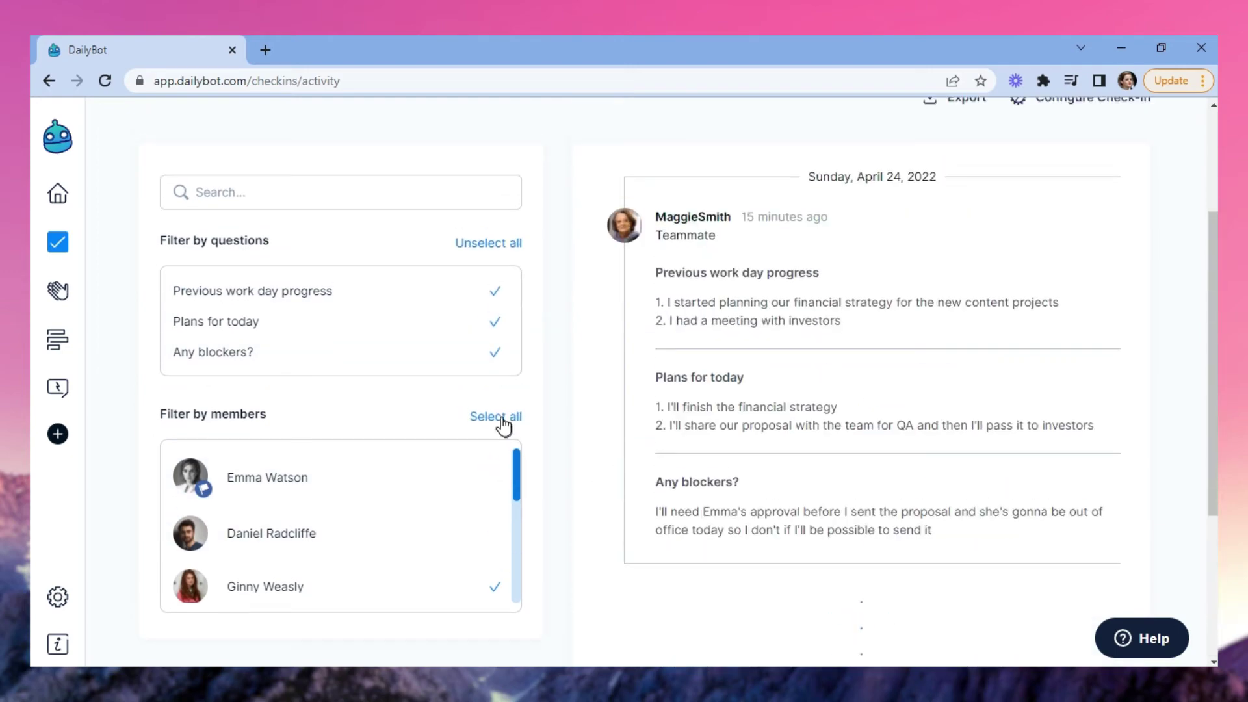
click(496, 533)
scroll(874, 367, up, 2)
scroll(877, 371, down, 5)
scroll(880, 374, down, 4)
click(496, 380)
scroll(938, 403, up, 10)
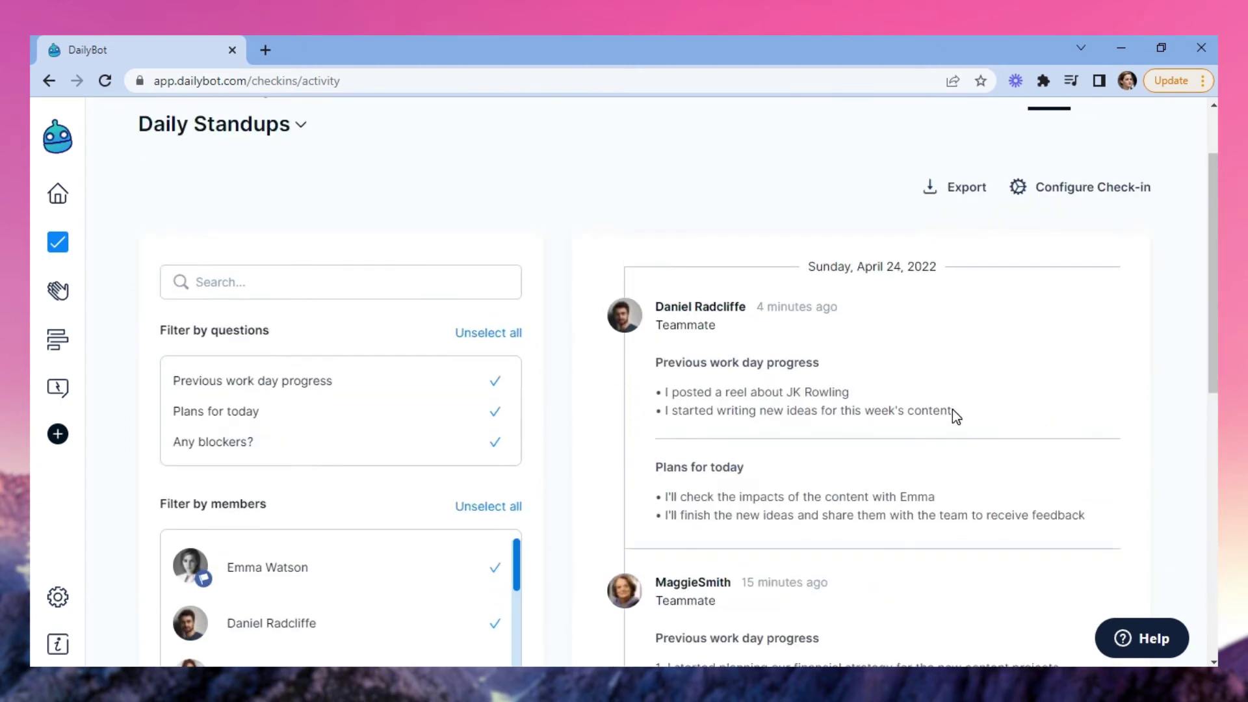
scroll(953, 411, down, 5)
scroll(956, 413, up, 10)
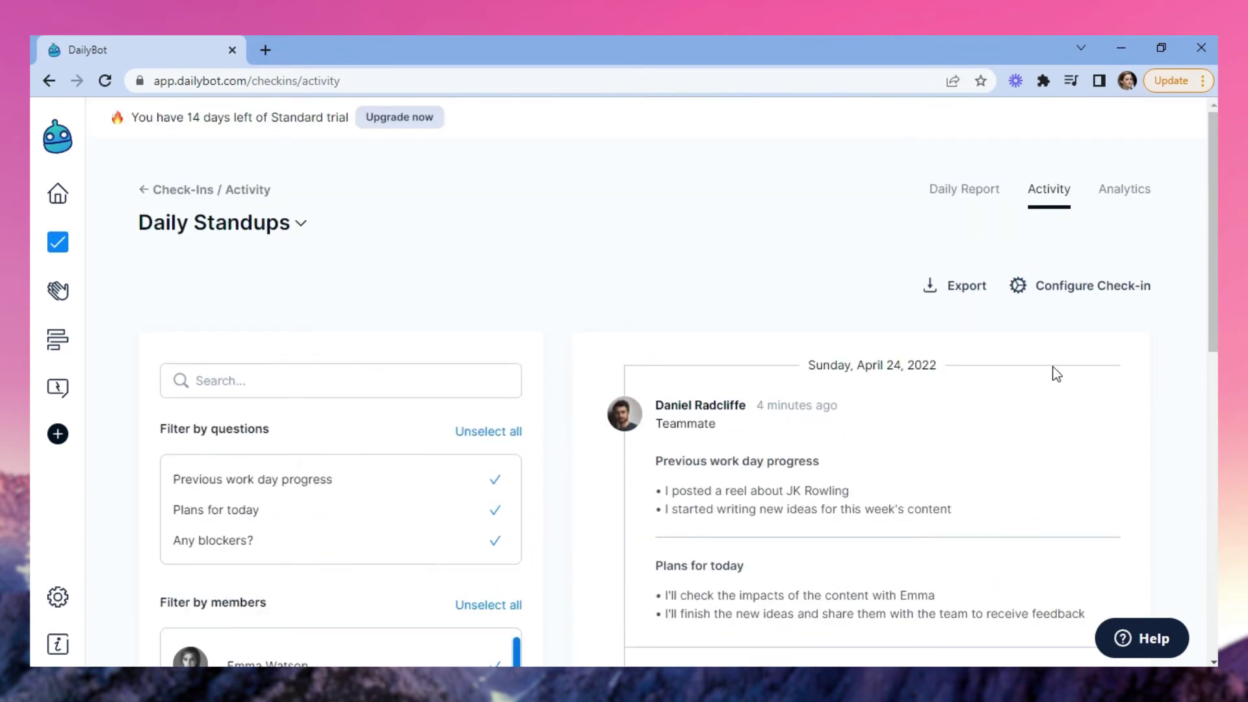
Step: View Daily Standups analytics for Last month and scroll through the response-rate charts
click(1125, 200)
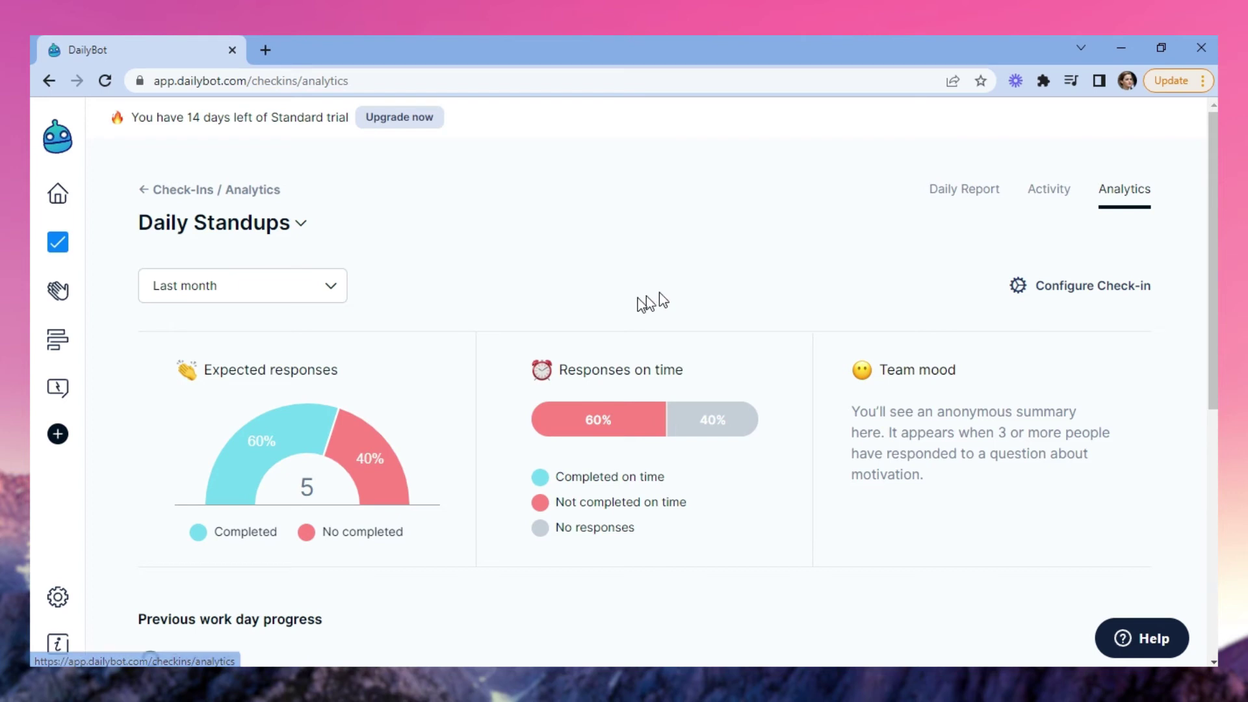
click(317, 284)
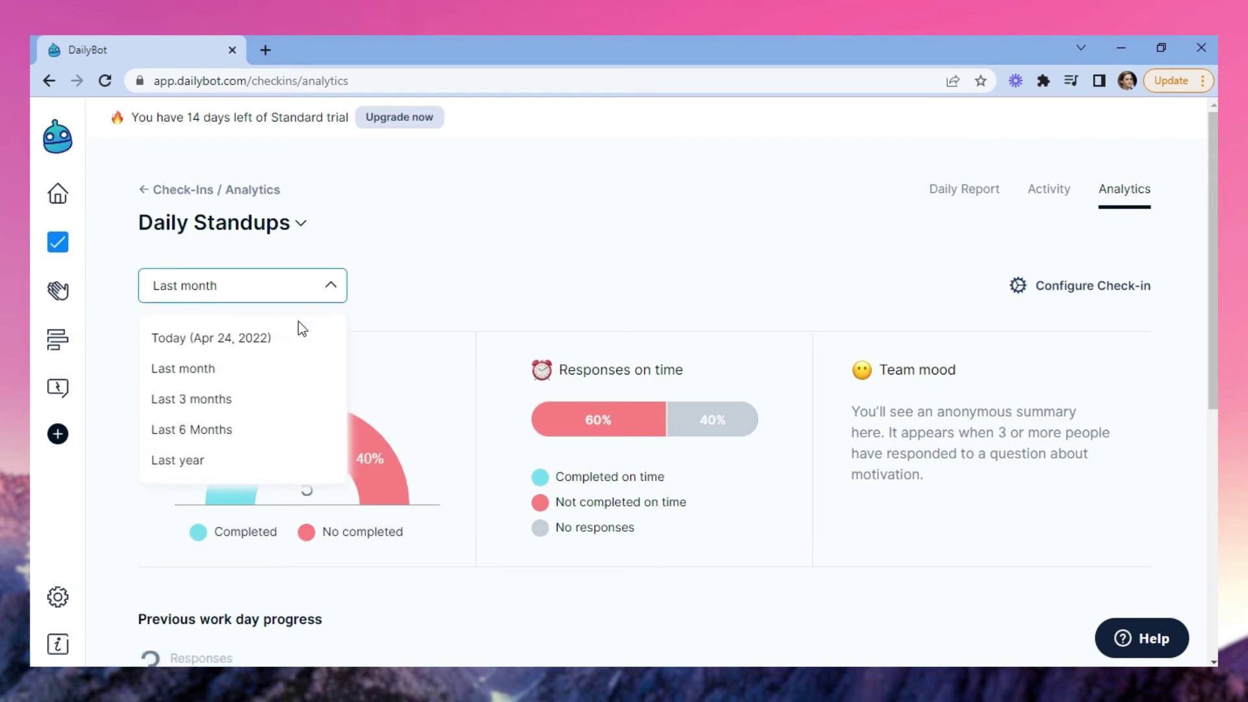
click(431, 286)
scroll(432, 286, down, 1)
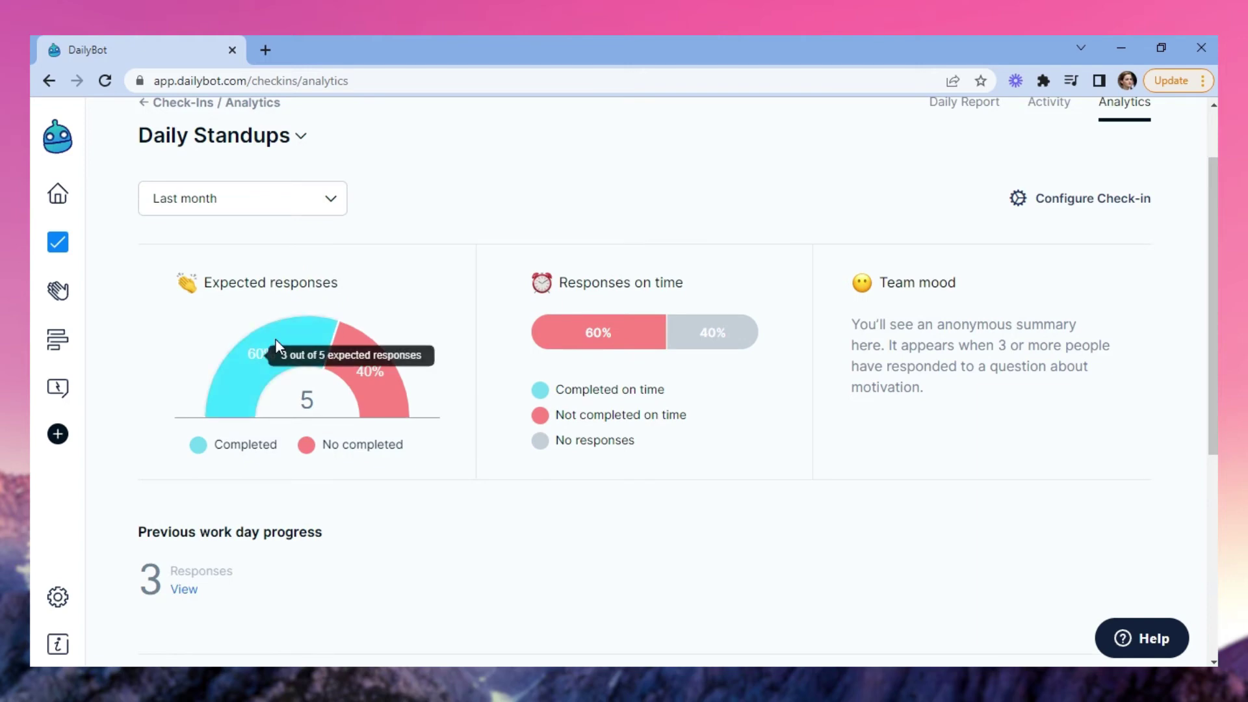
scroll(624, 383, up, 1)
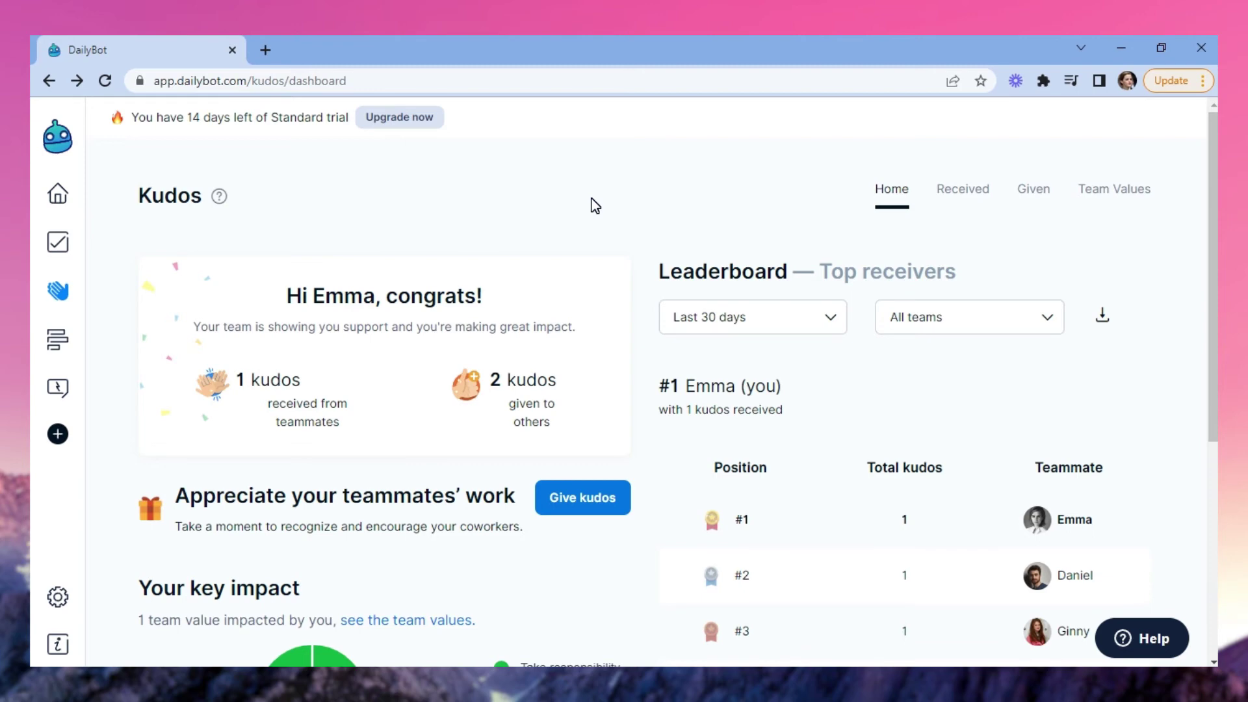
Step: Scroll the Kudos dashboard and review the Received and Given kudos tabs
scroll(592, 205, down, 1)
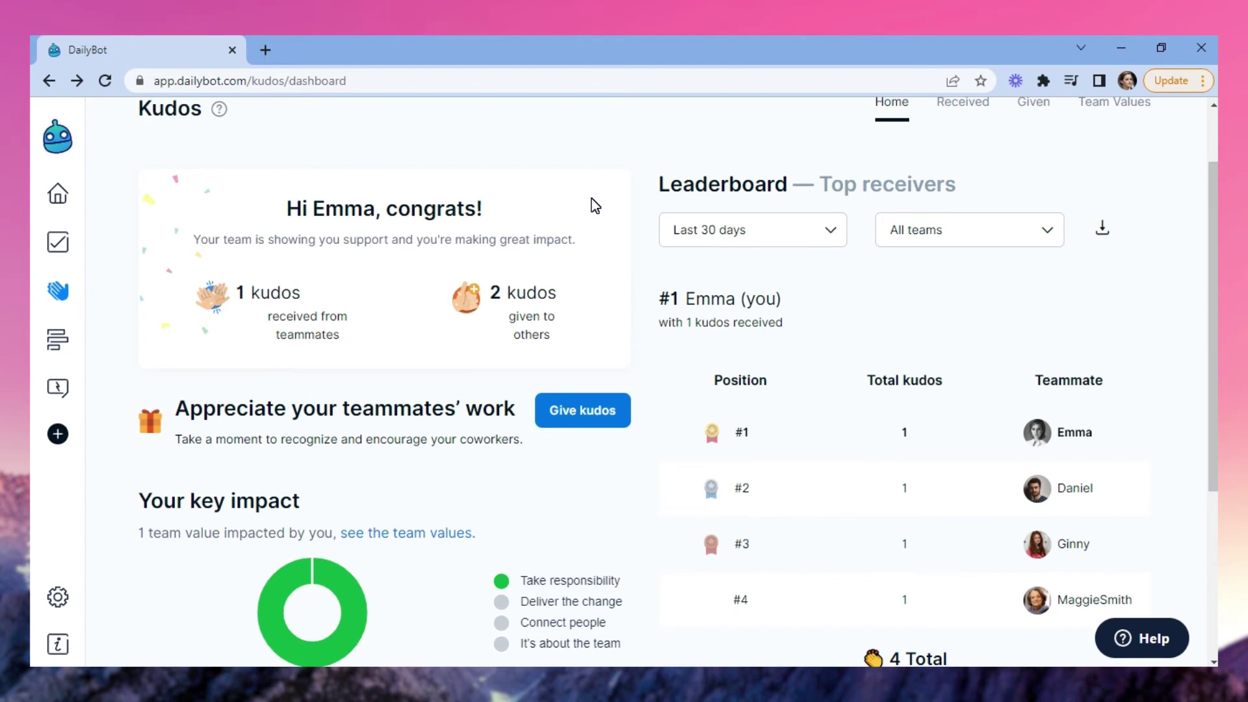
scroll(538, 214, down, 1)
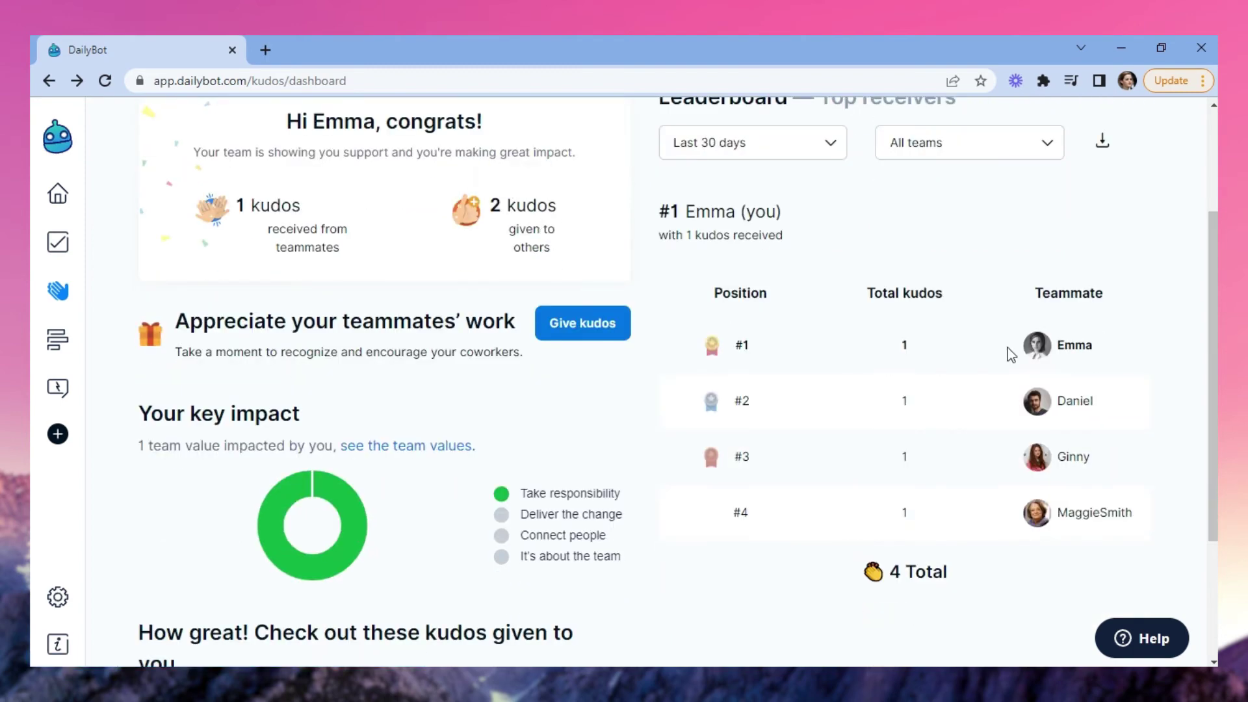
scroll(1123, 474, down, 3)
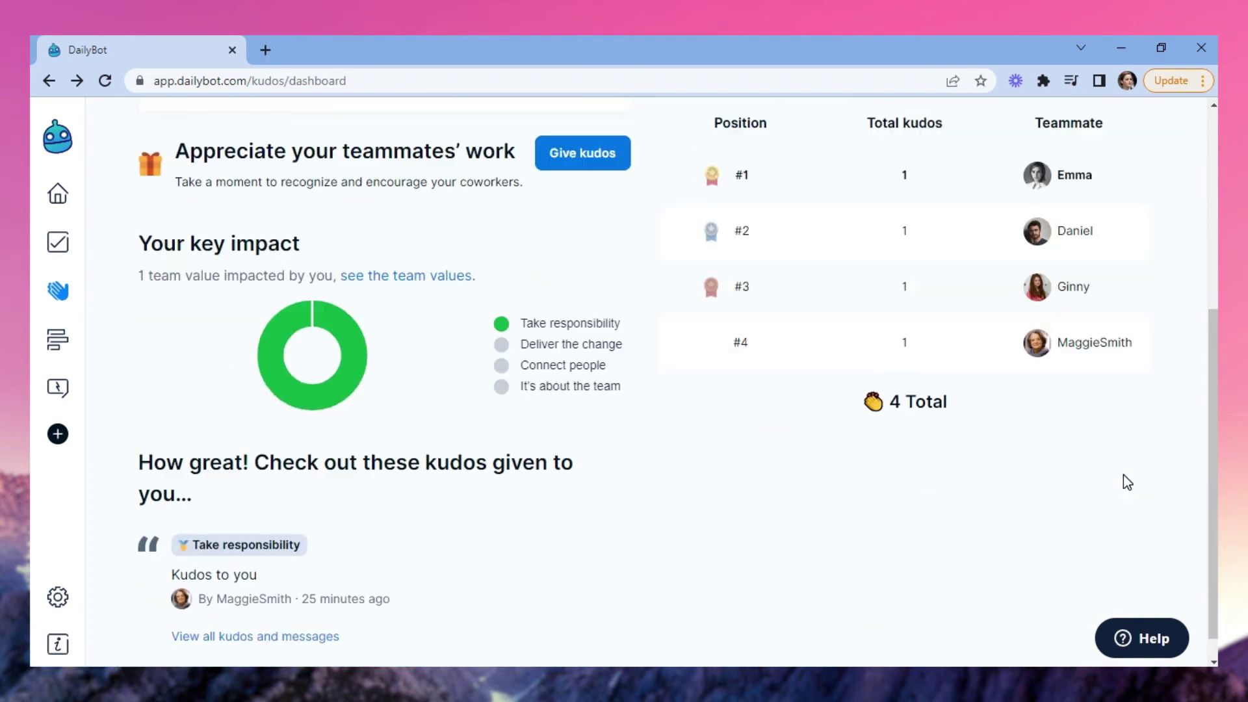
scroll(1123, 475, up, 5)
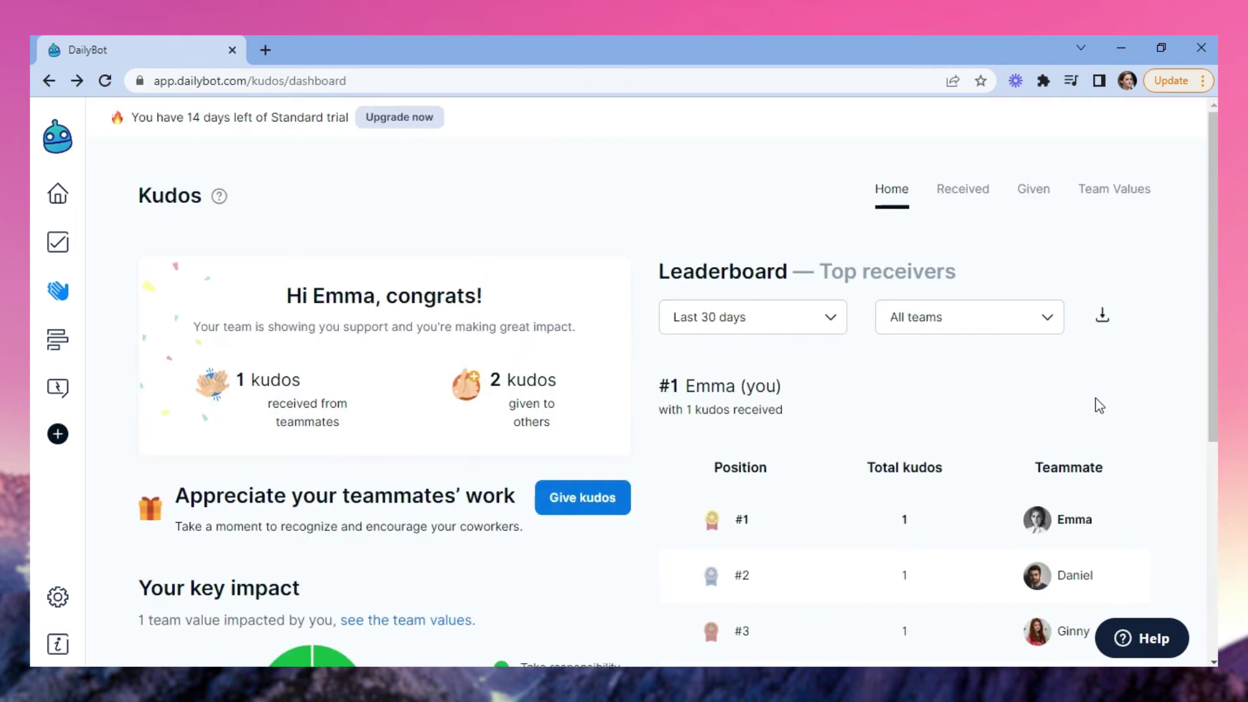
click(968, 195)
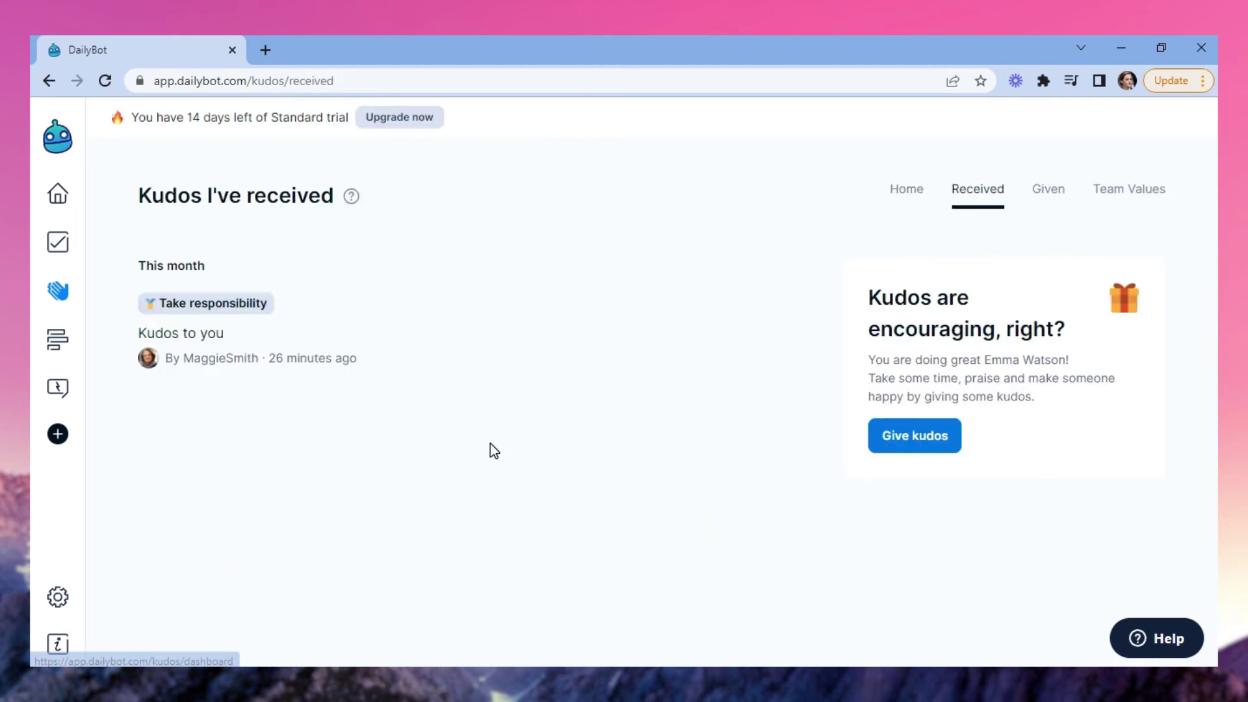
click(1057, 191)
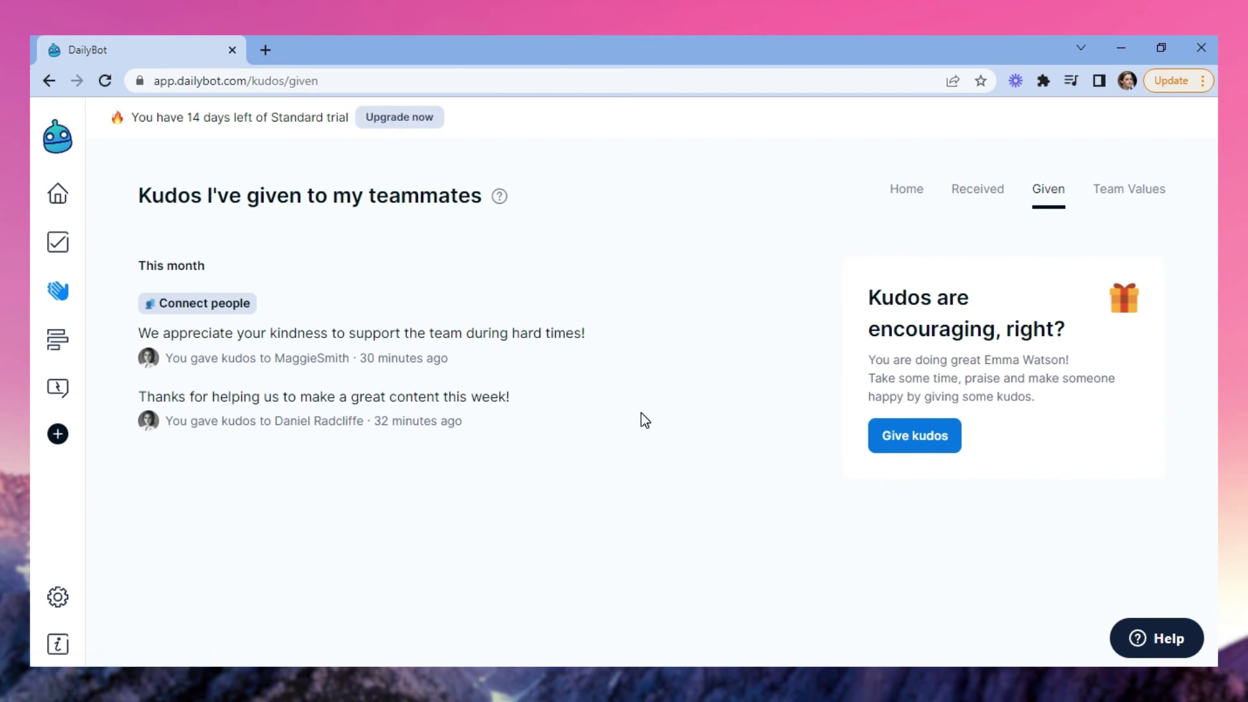
Step: Browse the Team Values tab and start adding a new team value
click(1120, 193)
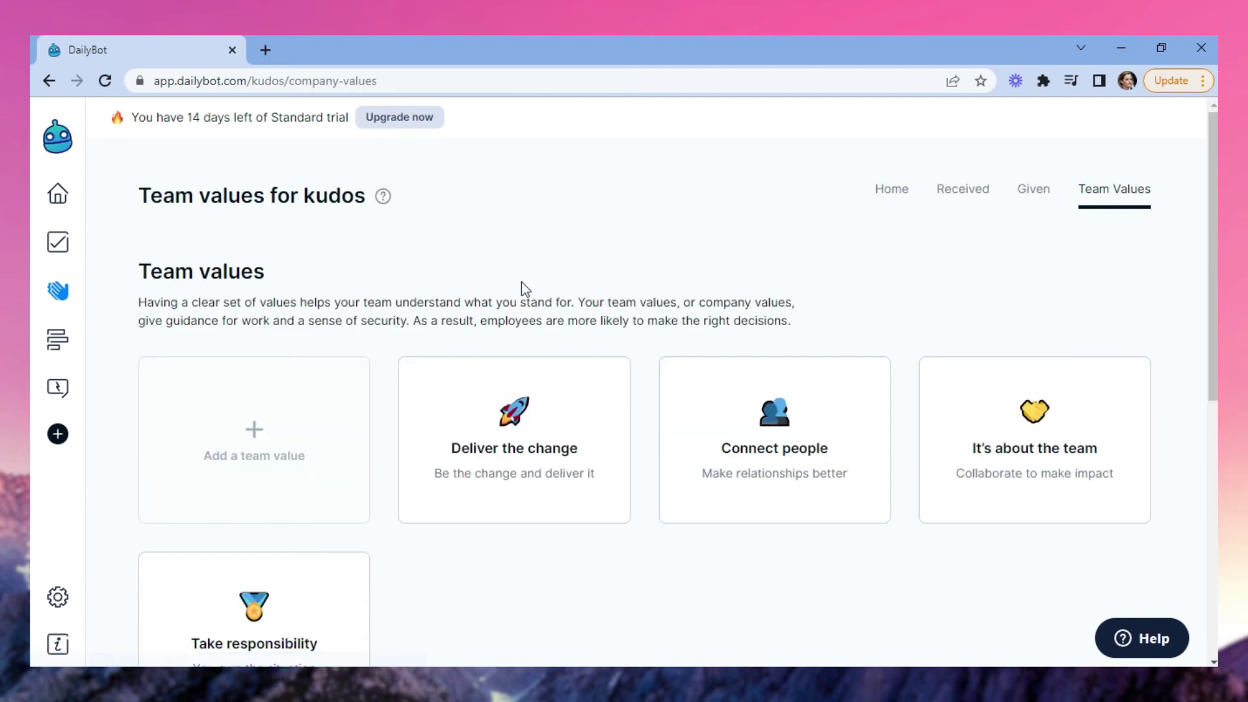
scroll(630, 239, down, 3)
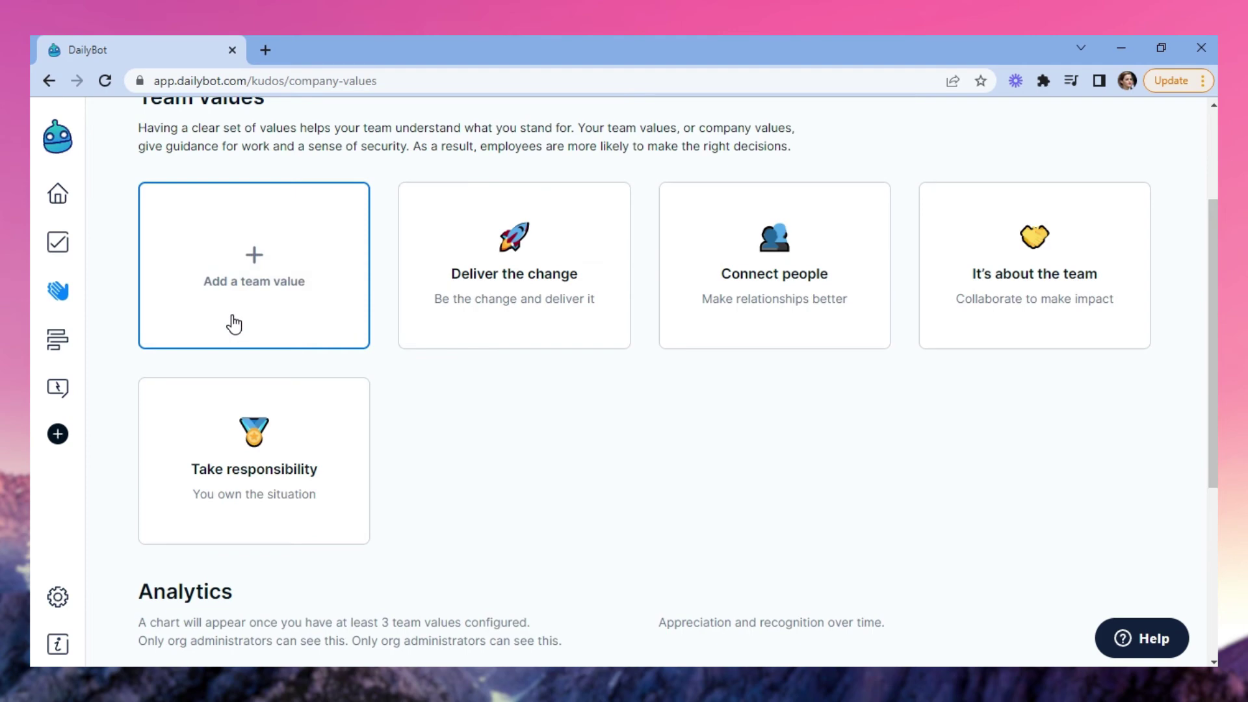
scroll(273, 371, up, 3)
click(312, 418)
Step: Name the team value 'Make work more fun' and give it the clown emoji
click(455, 312)
text(Make)
click(455, 362)
click(868, 321)
click(807, 595)
Step: Describe it as 'Thanks for the laughs!', then save and finish the value
click(650, 455)
text(Tha)
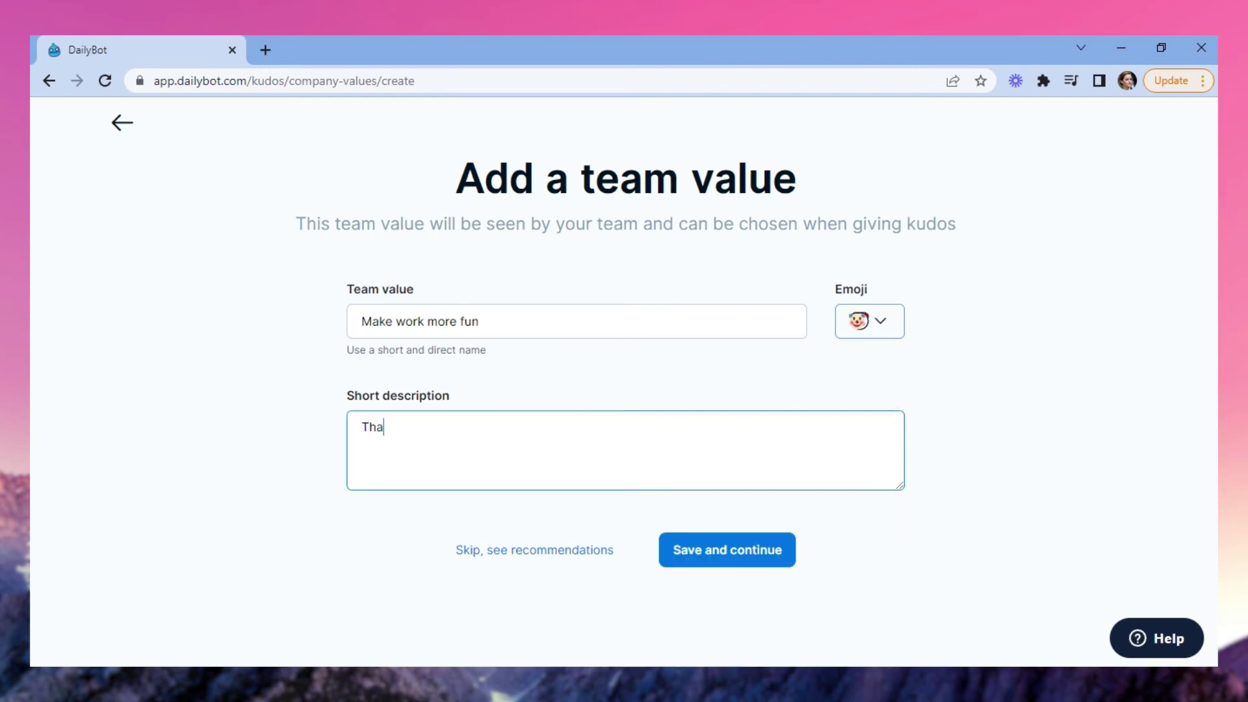
text(nks for the laughs!)
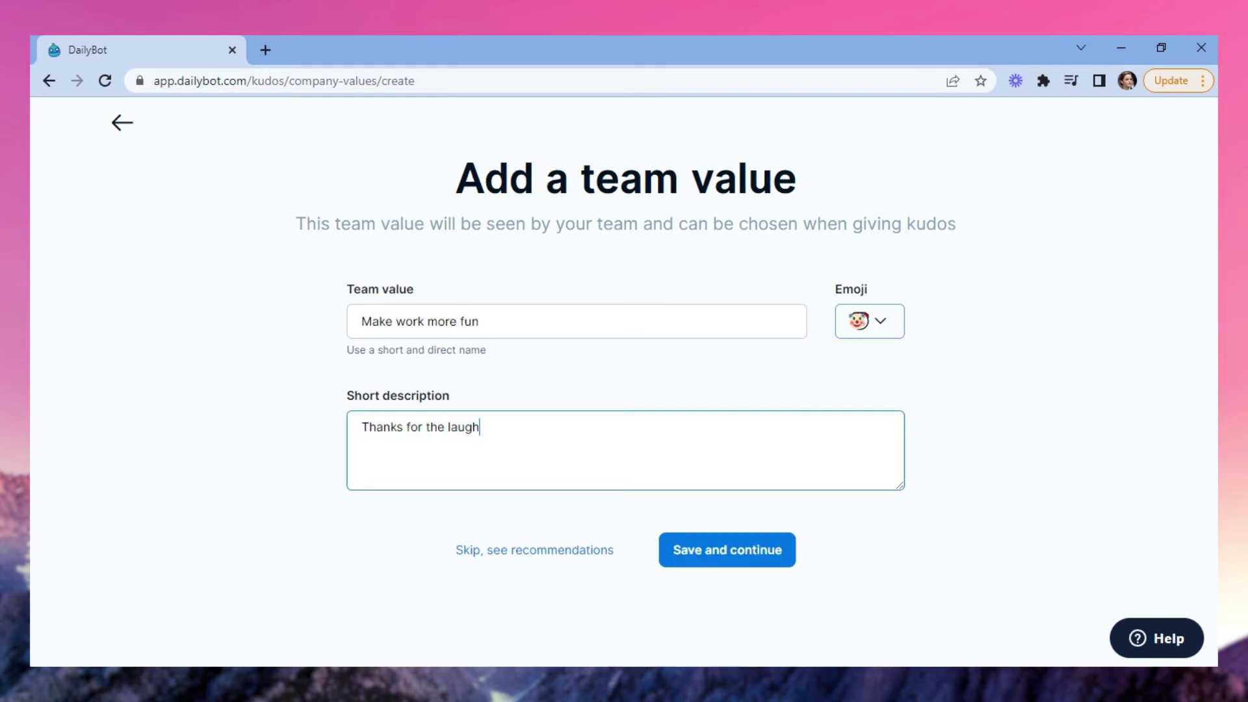
click(693, 551)
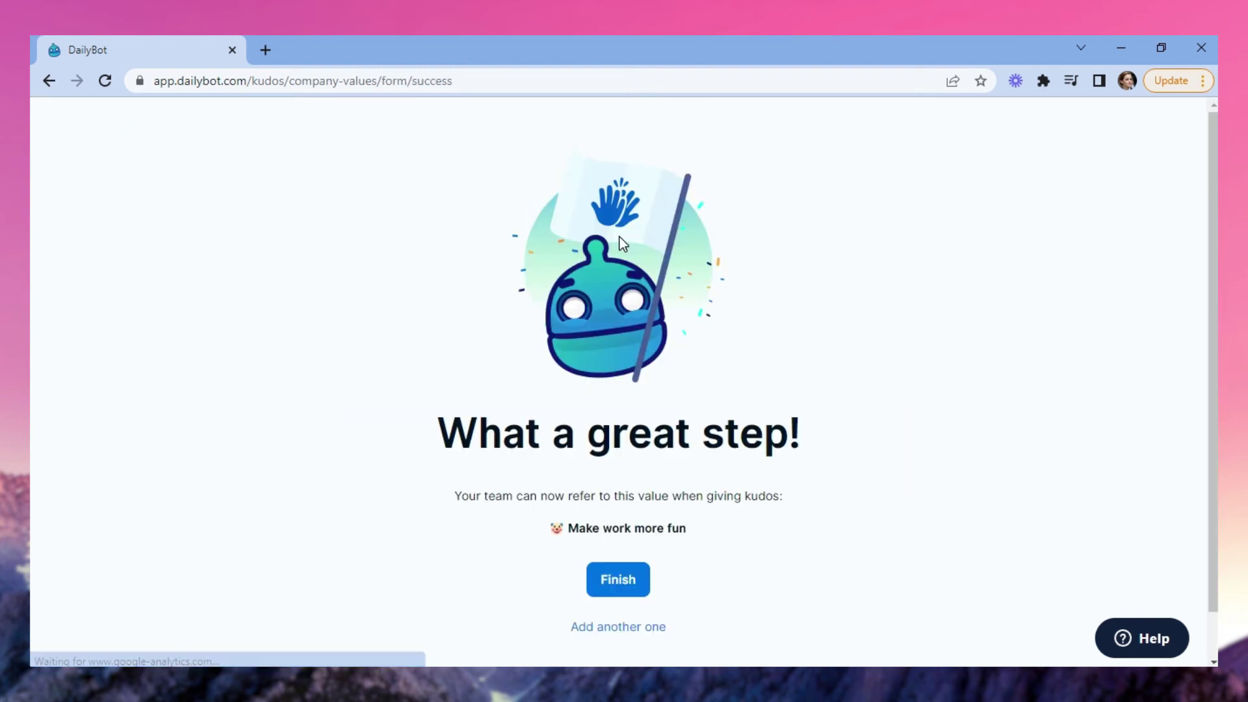
click(632, 590)
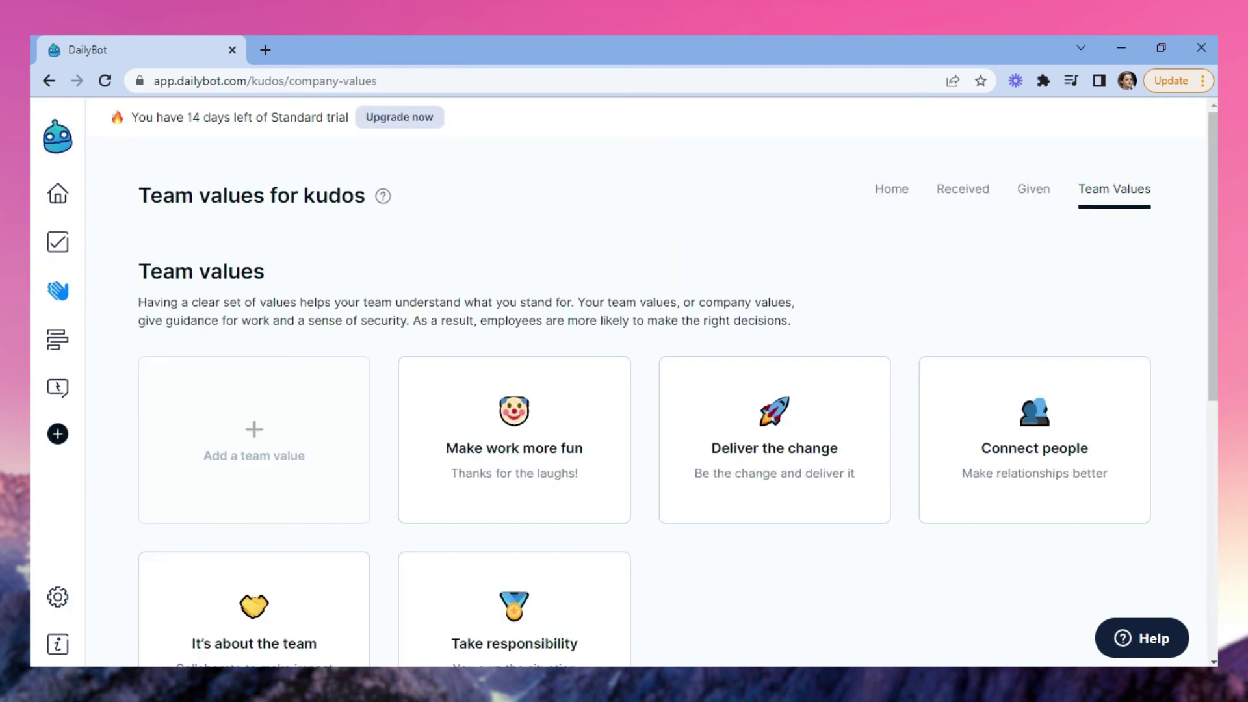
click(62, 350)
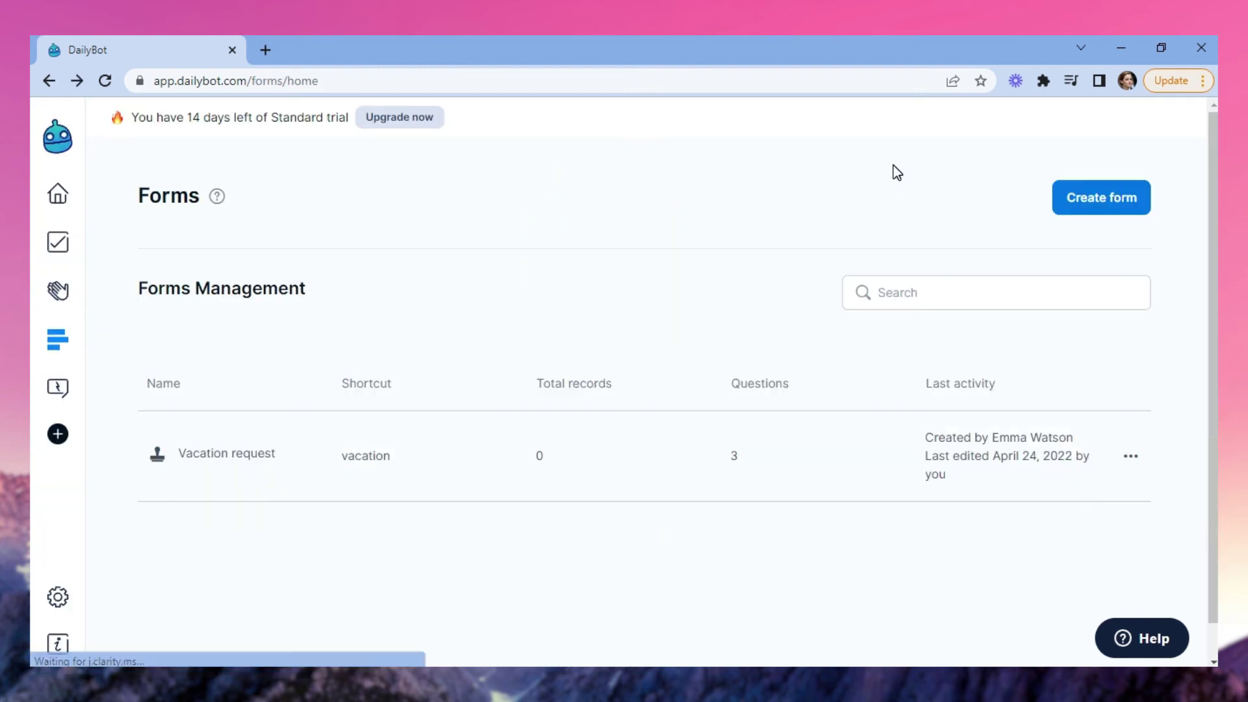
Step: Open the Vacation request form and switch between its Summary and Records views
click(305, 469)
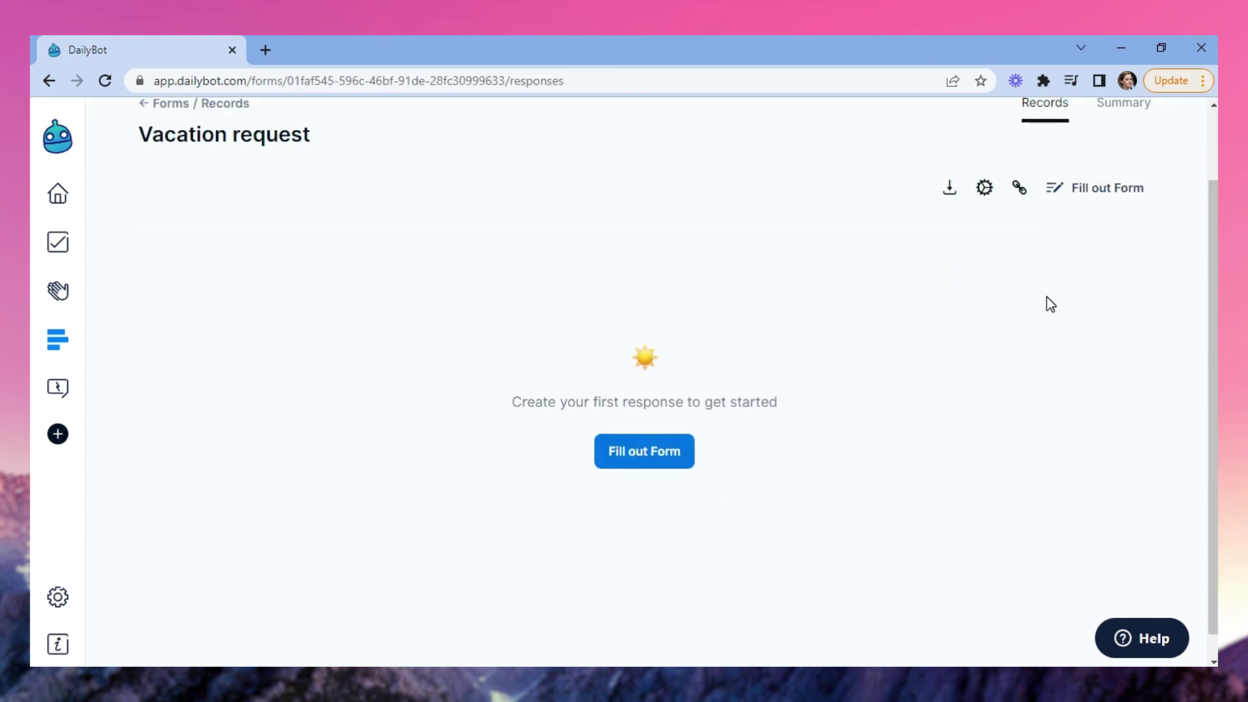
click(1141, 194)
click(1053, 201)
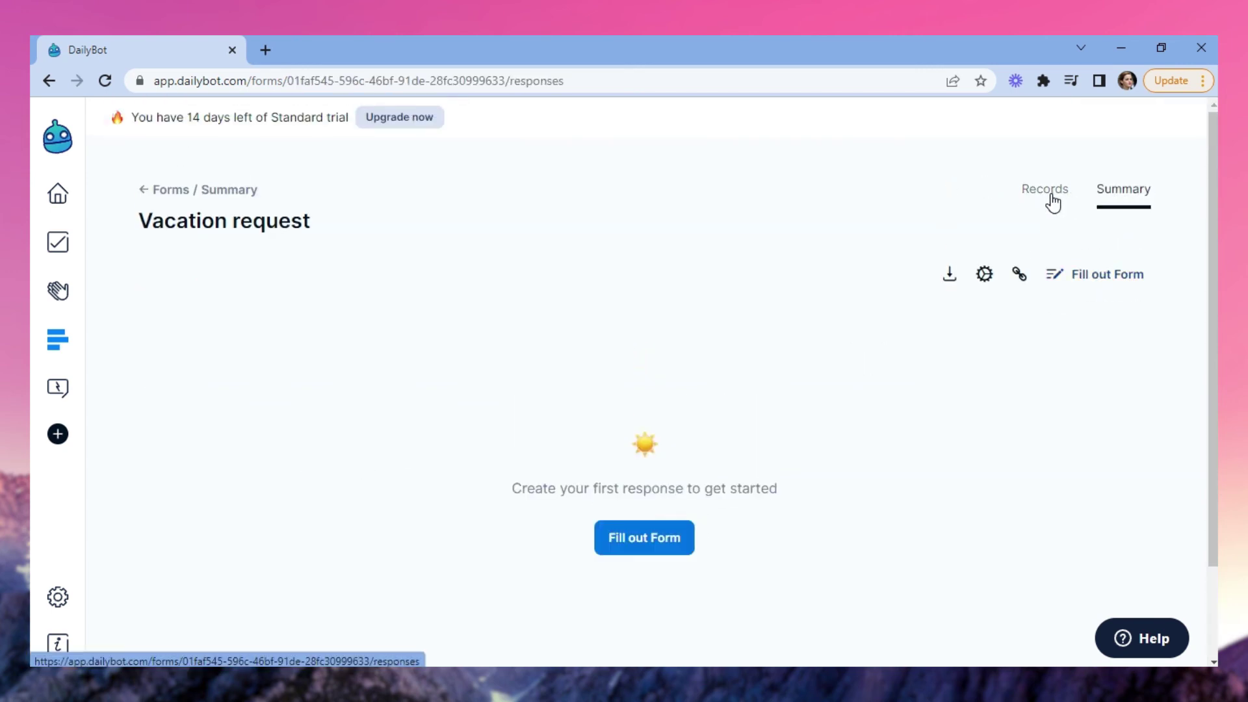
Step: Review the blank Vacation request fill-out form's fields, then return to its records
click(1128, 282)
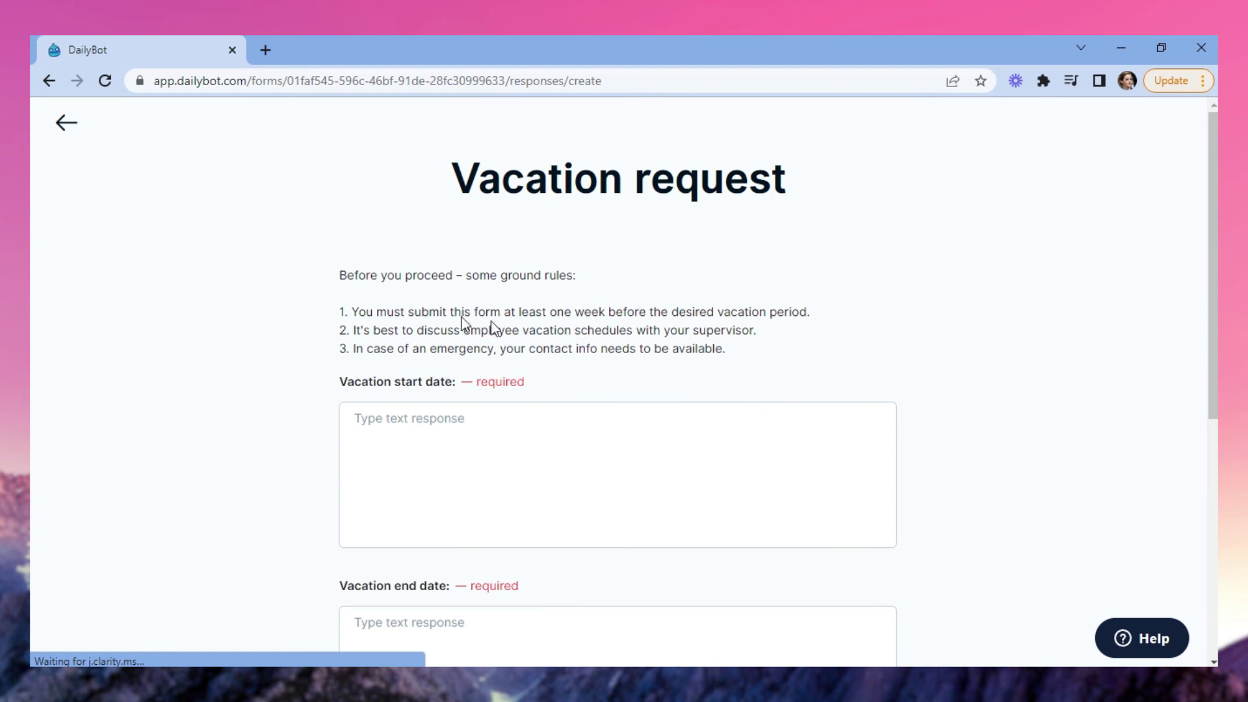
drag(299, 271, 710, 327)
click(710, 327)
scroll(711, 327, down, 5)
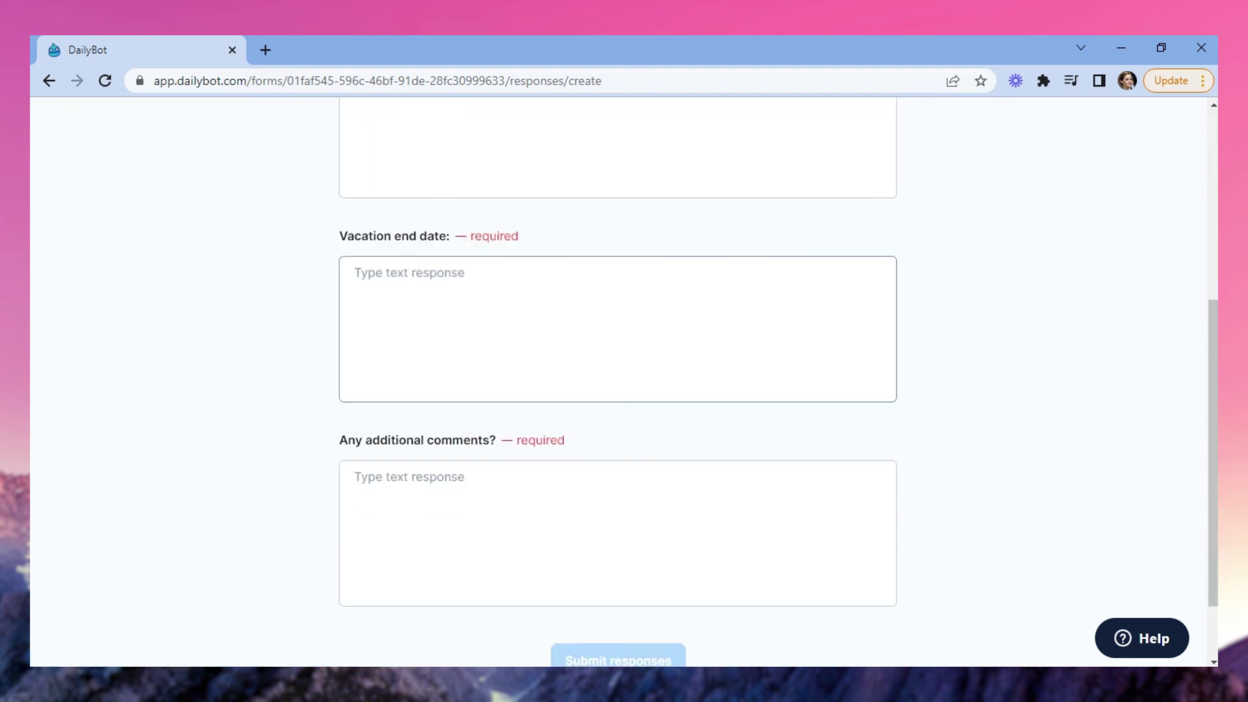
scroll(711, 348, up, 7)
click(66, 138)
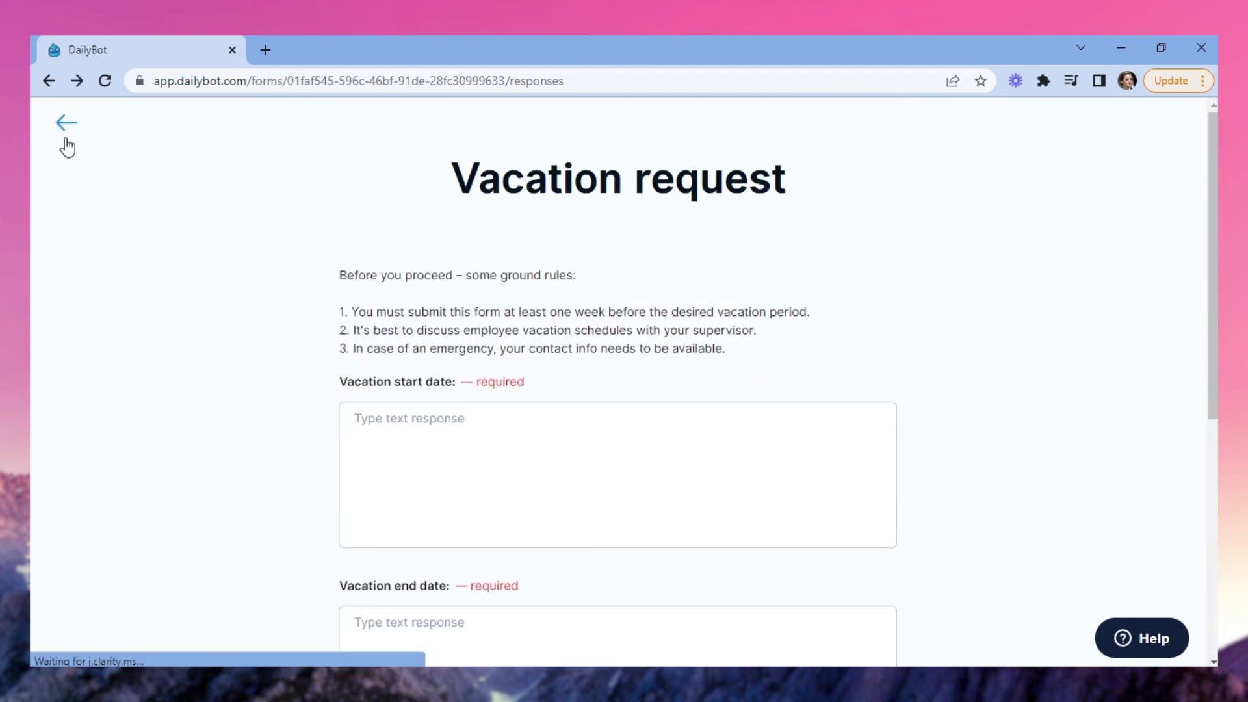
Step: Go to ChatOps and show Your Commands, the team's custom commands including the vacation form shortcut
click(58, 389)
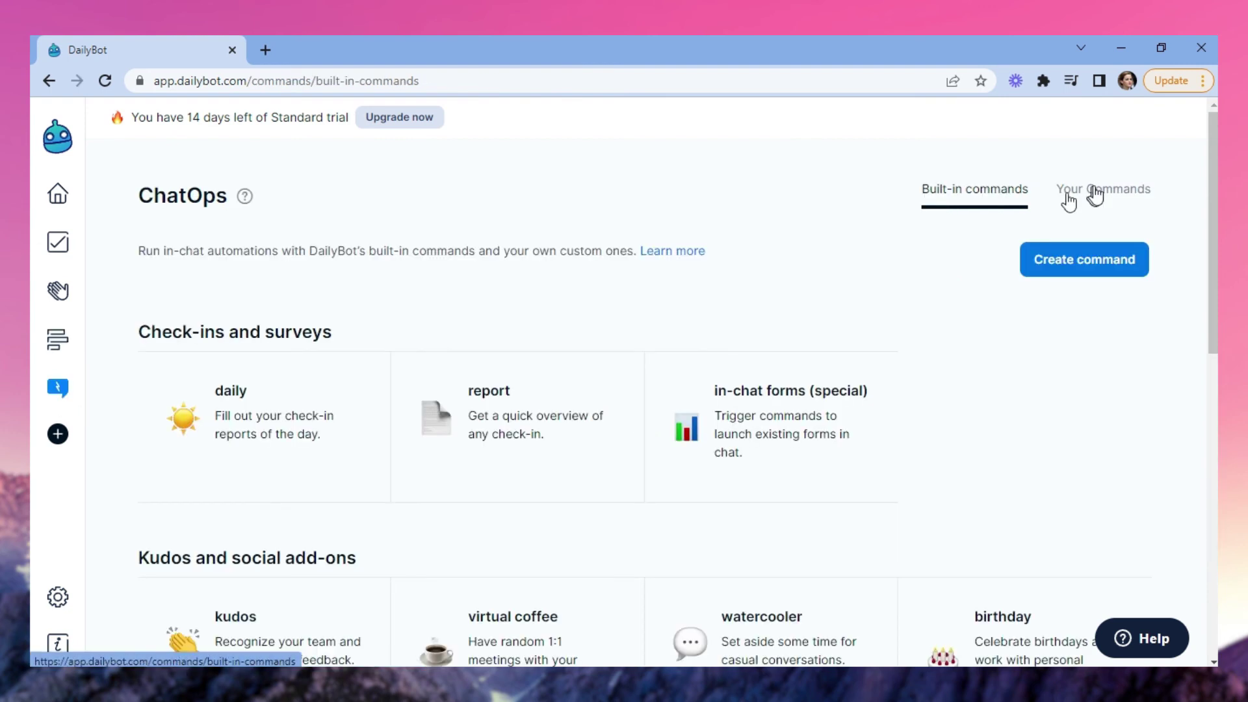
click(1097, 192)
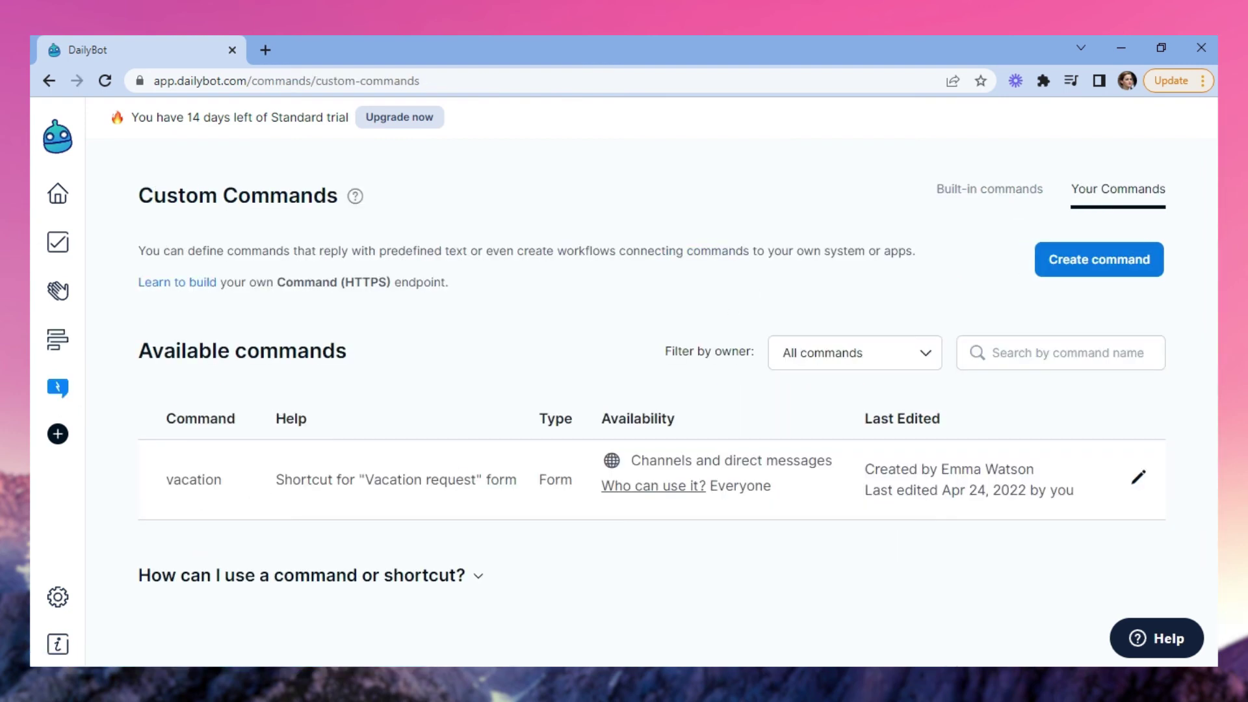